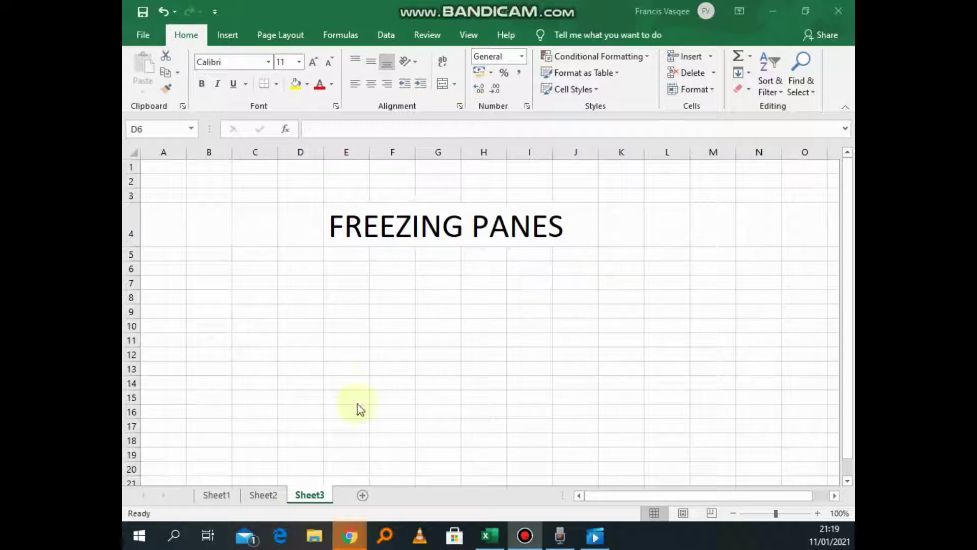
# Step: Open Sheet2 and examine whether the header row and Names column stay in view across the whole table
pyautogui.click(262, 495)
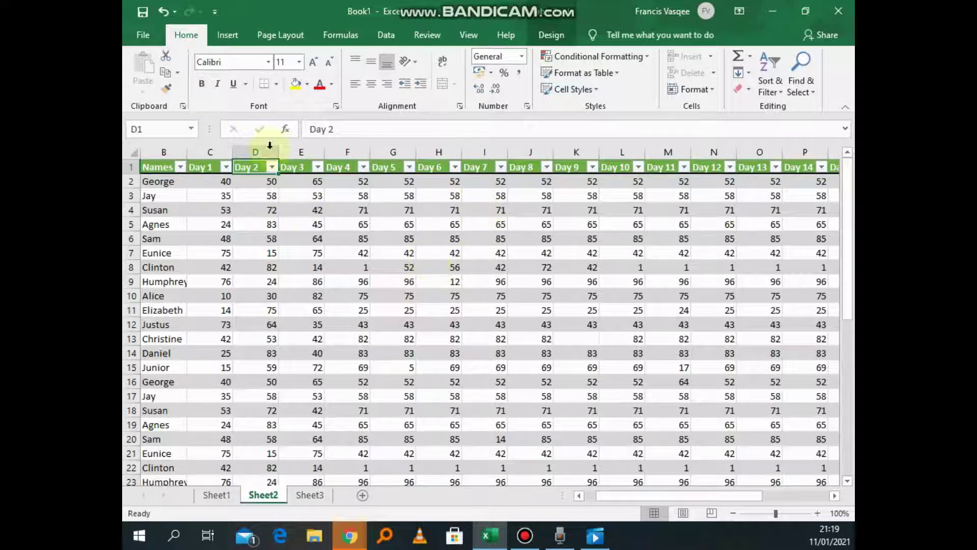
pyautogui.scroll(-5, 380, 324)
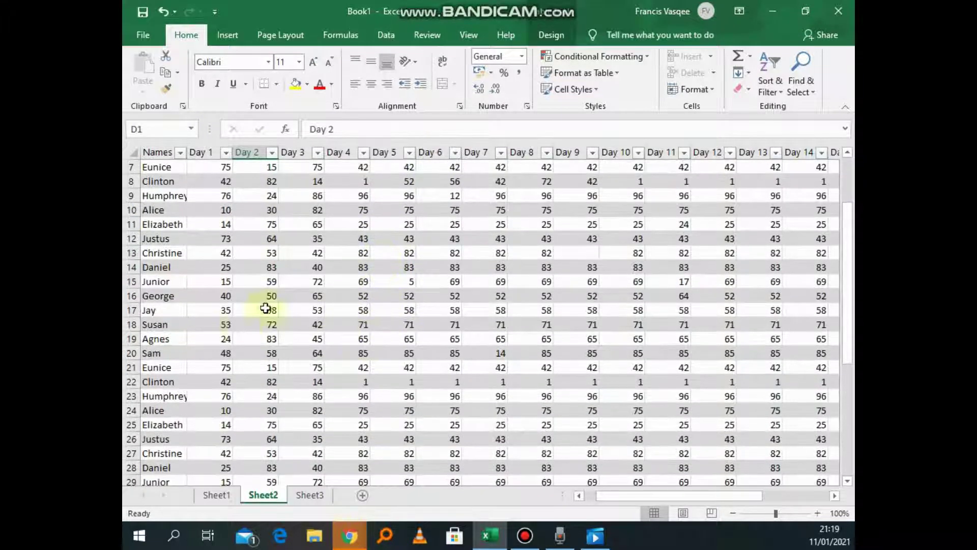
pyautogui.scroll(-5, 245, 357)
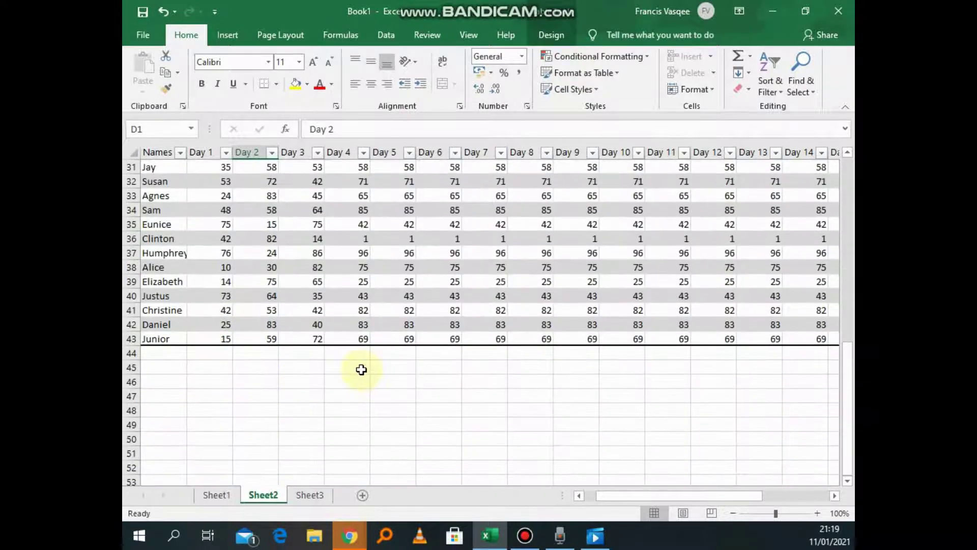
pyautogui.scroll(9, 360, 366)
pyautogui.scroll(1, 362, 368)
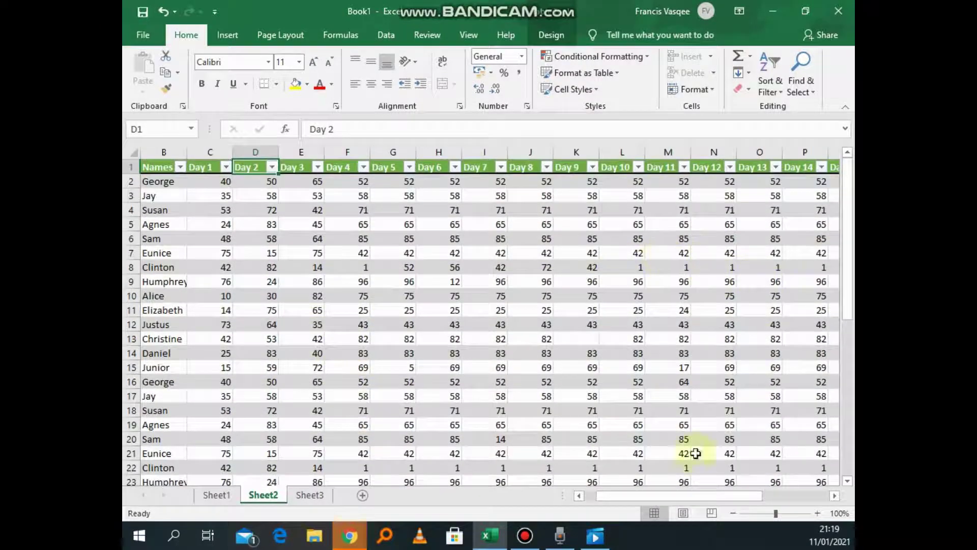
pyautogui.moveTo(656, 495); pyautogui.dragTo(608, 500)
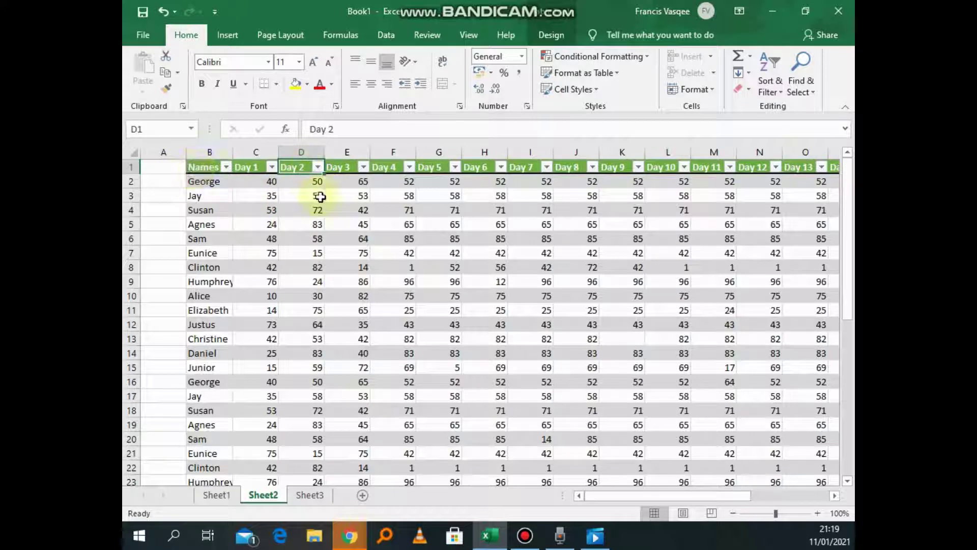
pyautogui.scroll(-6, 322, 200)
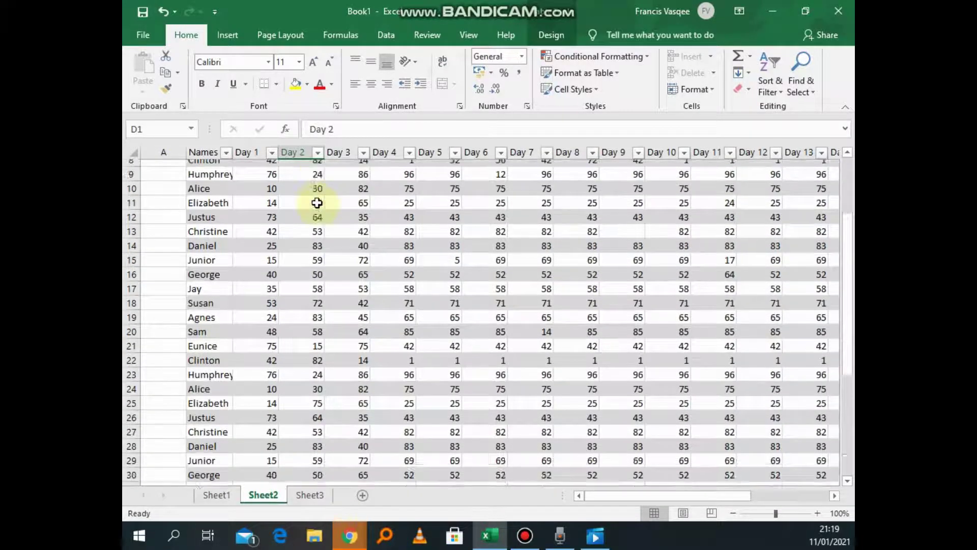
pyautogui.scroll(6, 523, 366)
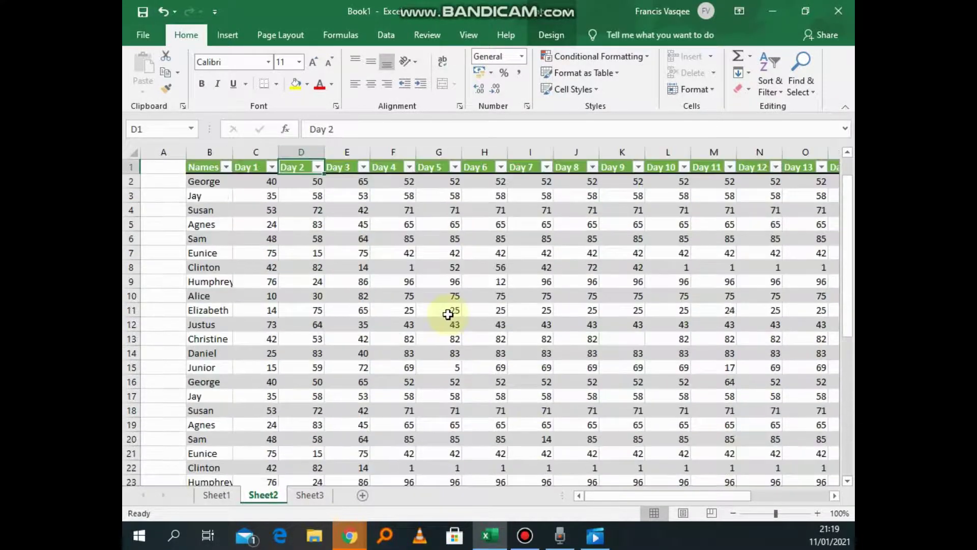
pyautogui.scroll(-2, 349, 371)
pyautogui.scroll(2, 312, 414)
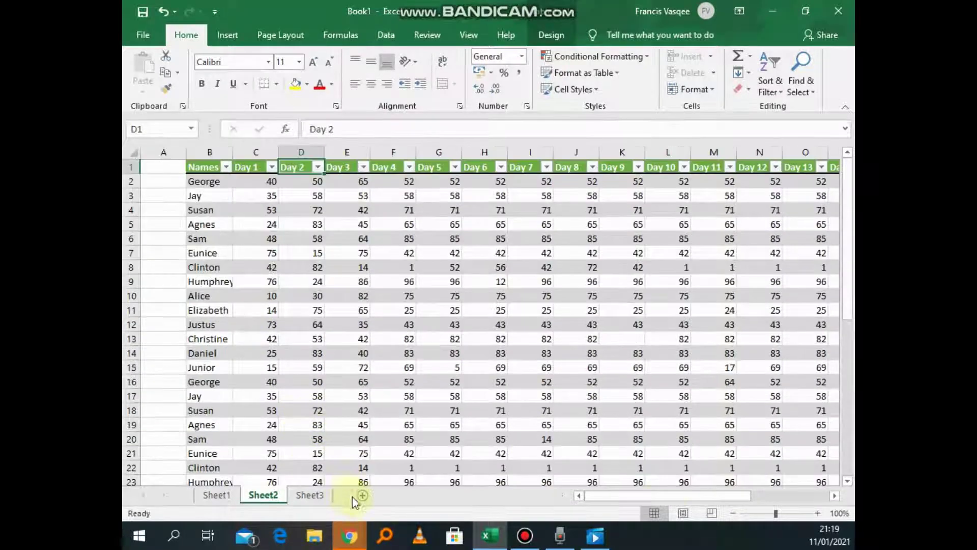
pyautogui.moveTo(666, 498); pyautogui.dragTo(645, 483)
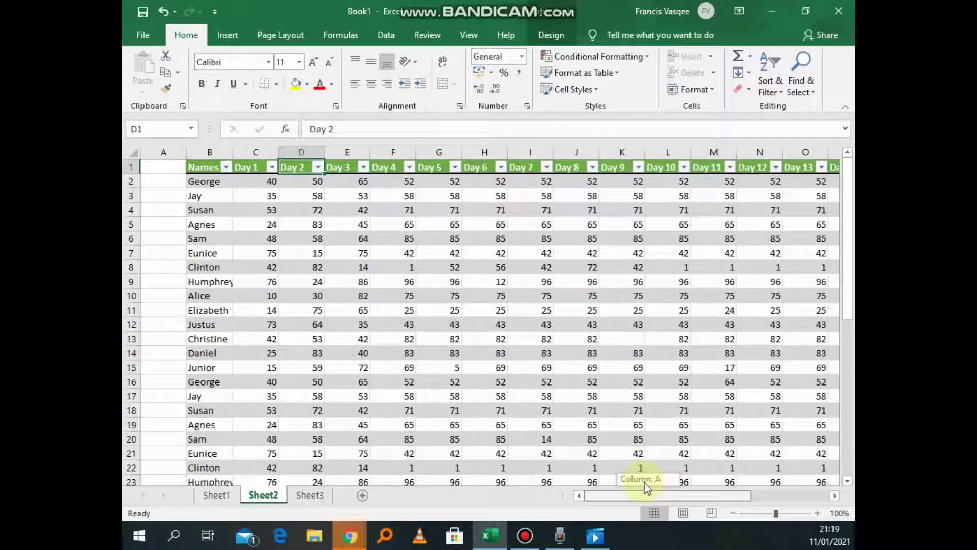
pyautogui.moveTo(645, 483); pyautogui.dragTo(642, 479)
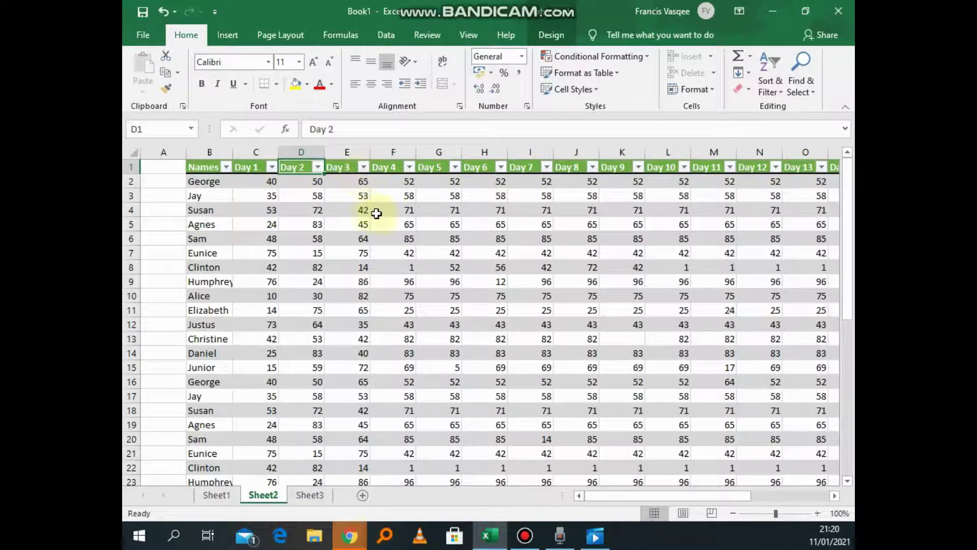
pyautogui.scroll(-7, 396, 224)
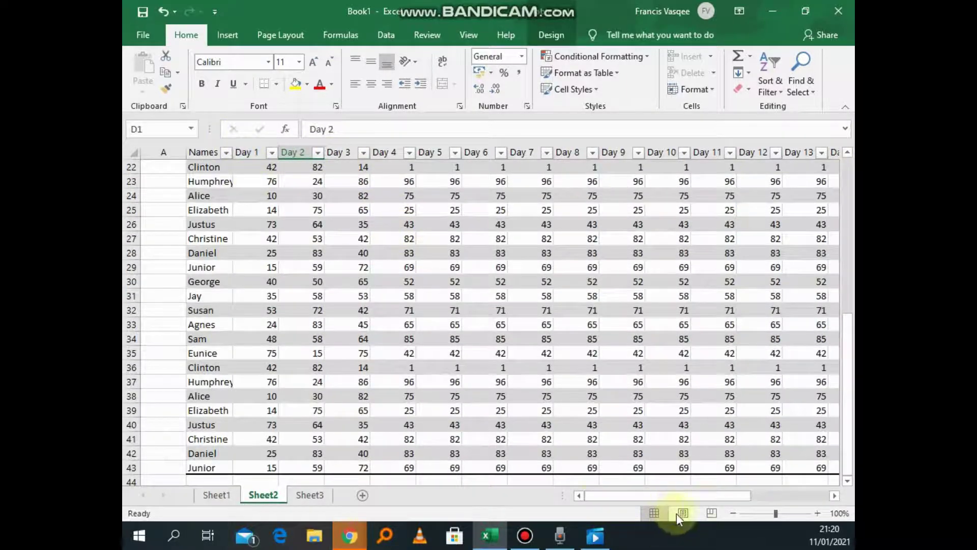
pyautogui.scroll(7, 459, 387)
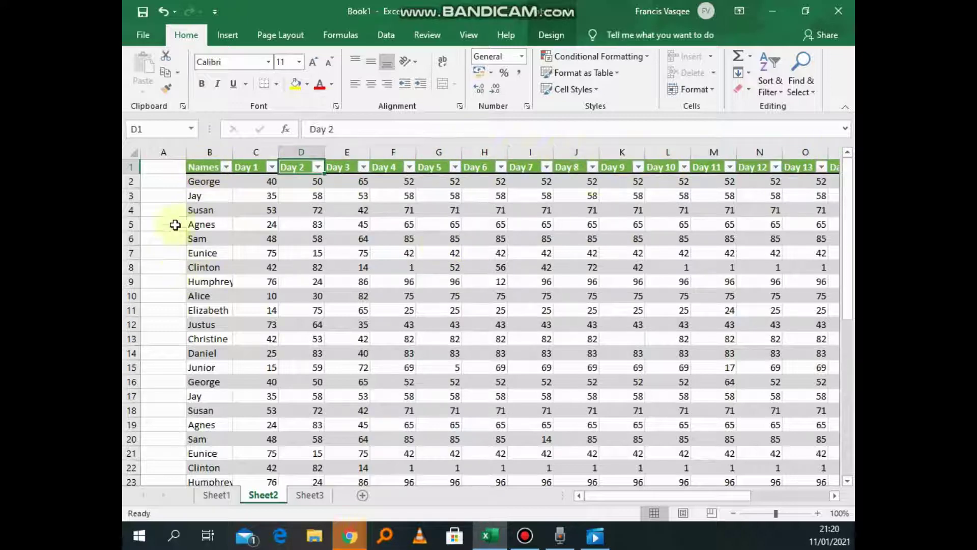
# Step: Delete the entire empty column A before the Names column
pyautogui.click(169, 177)
pyautogui.rightClick(167, 181)
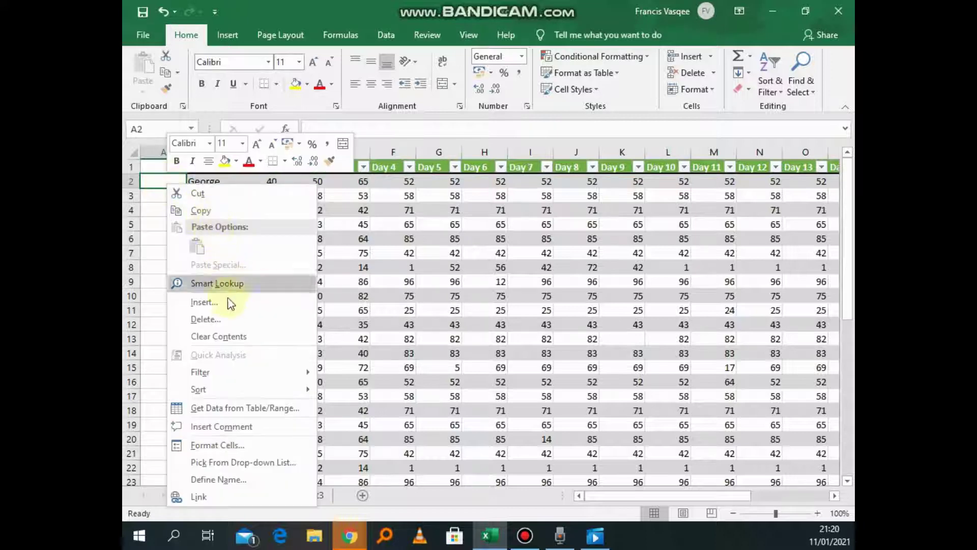
pyautogui.click(217, 320)
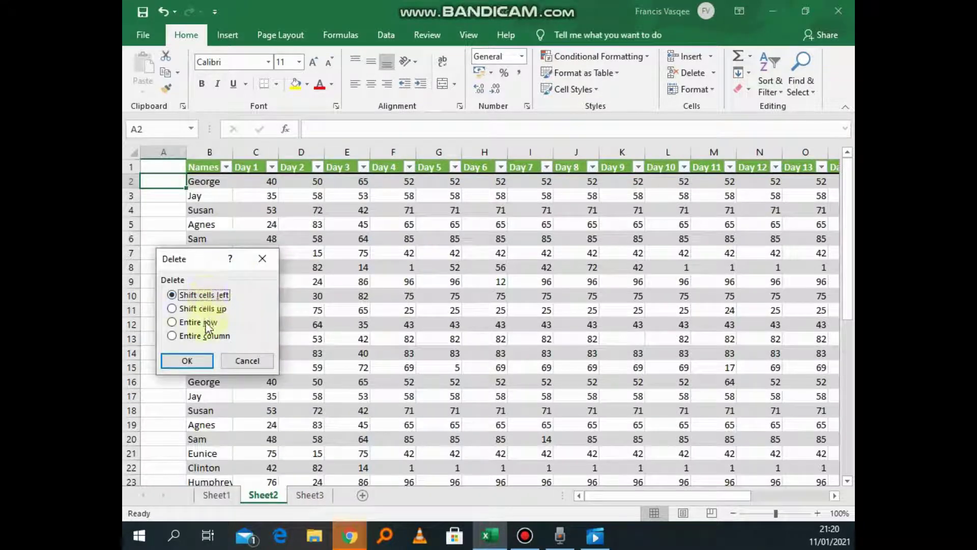
pyautogui.click(193, 335)
pyautogui.click(189, 362)
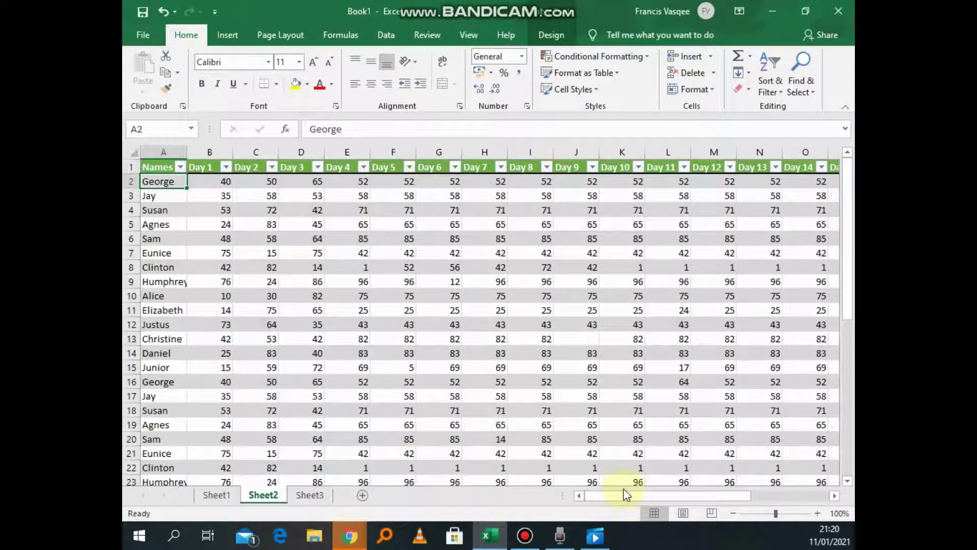
# Step: Freeze the panes at cell B2 to lock the header row and the Names column
pyautogui.moveTo(625, 494); pyautogui.dragTo(586, 493)
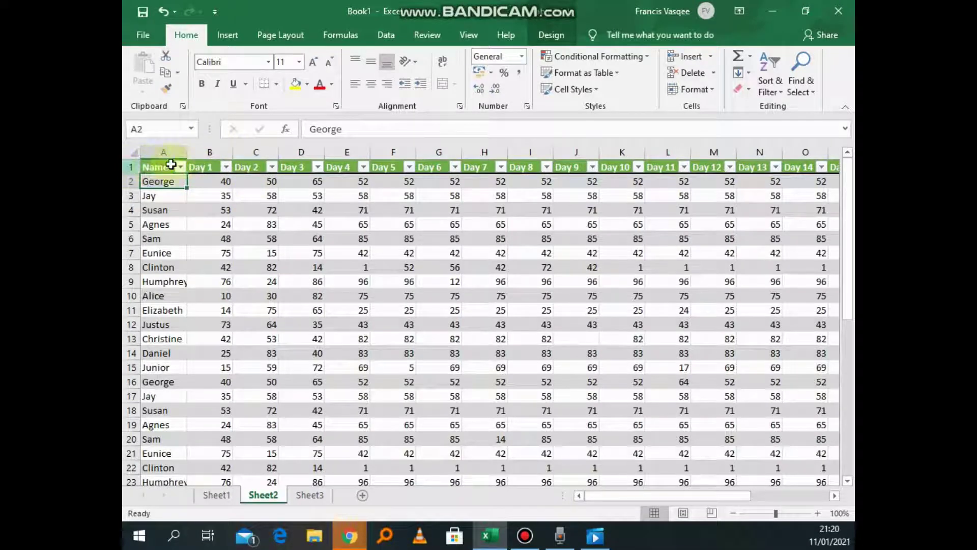
pyautogui.click(209, 183)
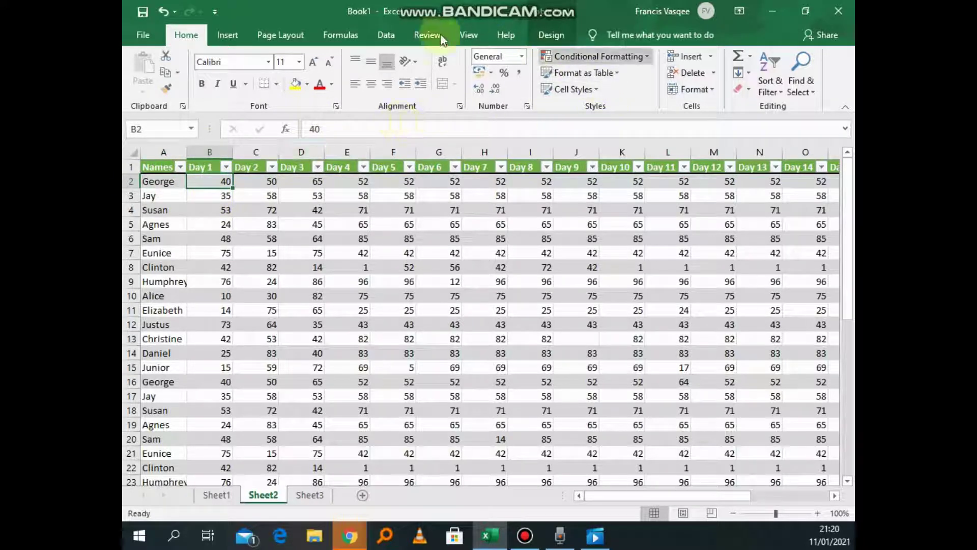
pyautogui.click(468, 36)
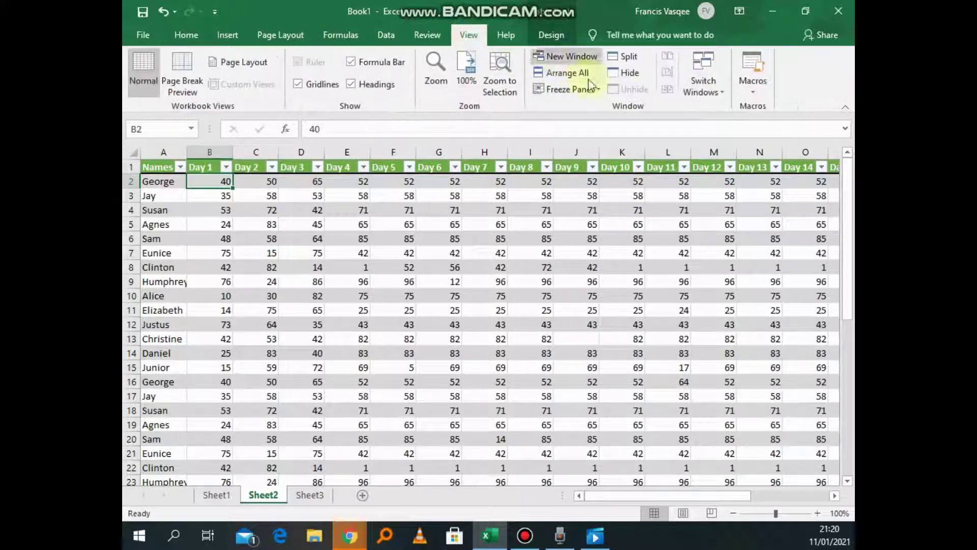
pyautogui.click(601, 90)
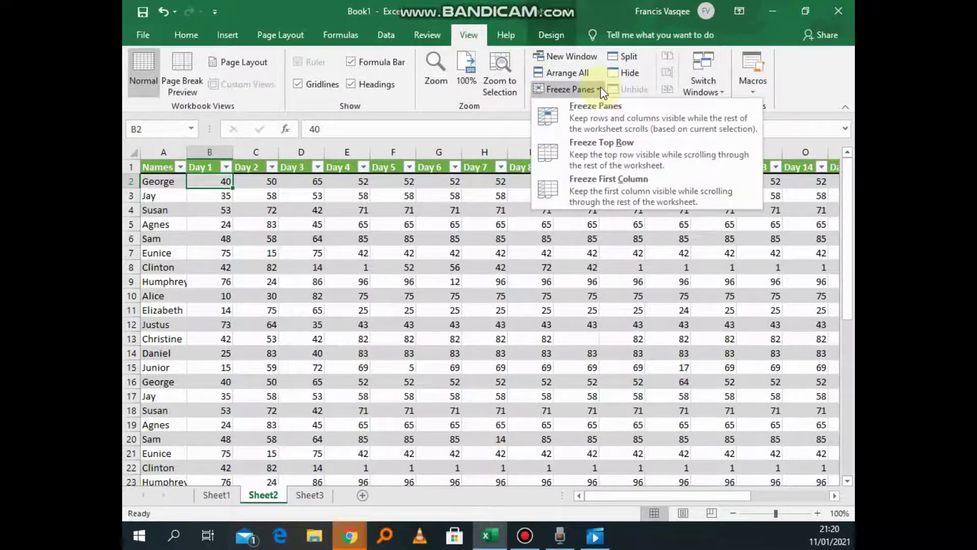
pyautogui.click(610, 113)
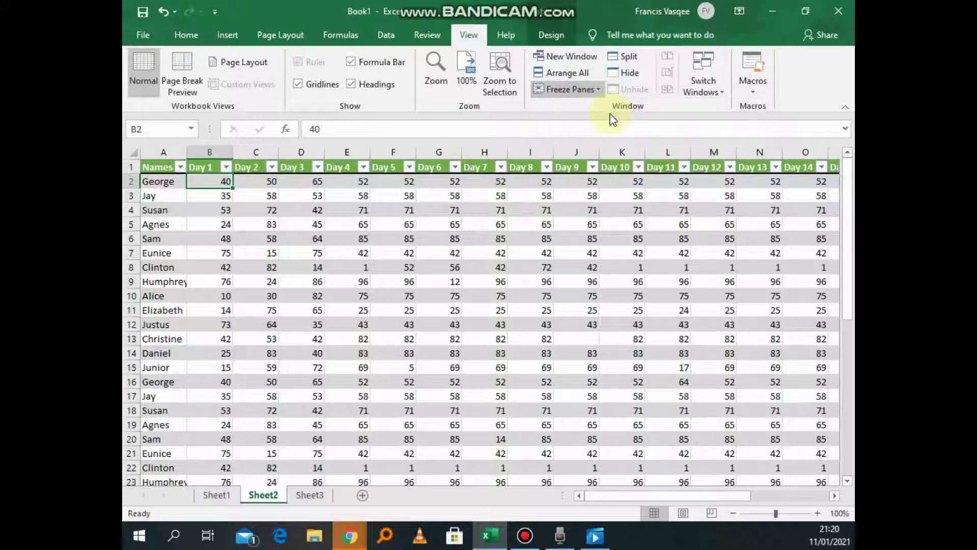
# Step: Check the frozen header row and Names column against the lowest table rows and the last day columns
pyautogui.scroll(-3, 263, 235)
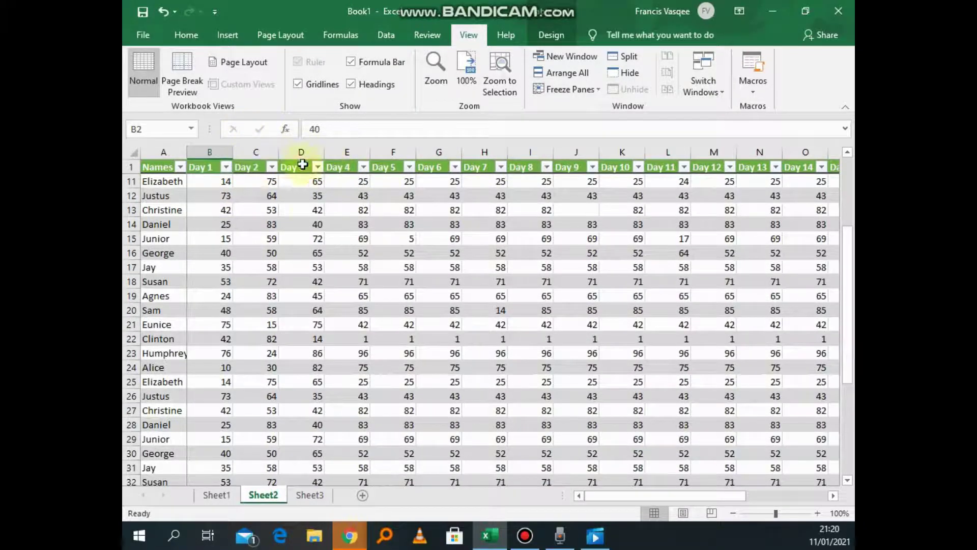
pyautogui.scroll(-7, 295, 206)
pyautogui.scroll(7, 298, 204)
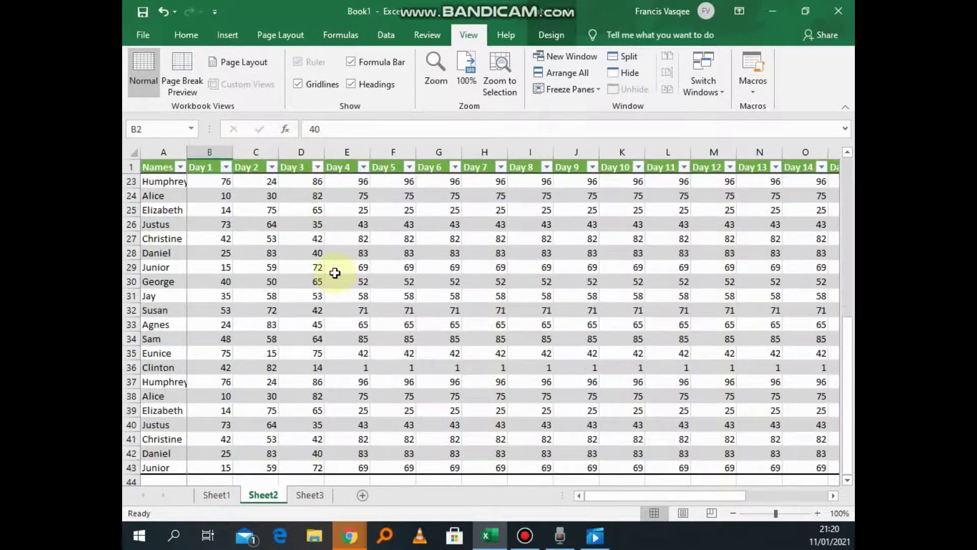
pyautogui.scroll(-12, 316, 214)
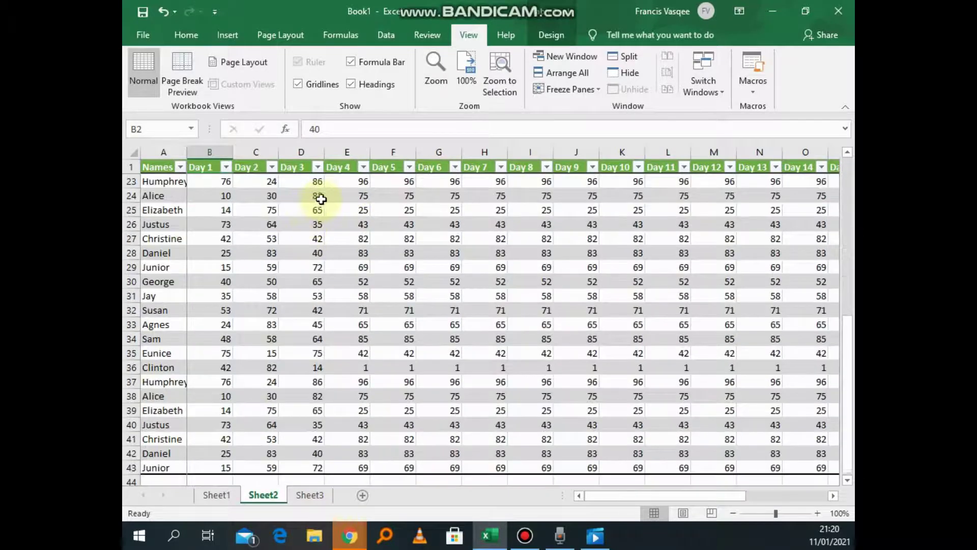
pyautogui.scroll(4, 331, 219)
pyautogui.scroll(11, 337, 226)
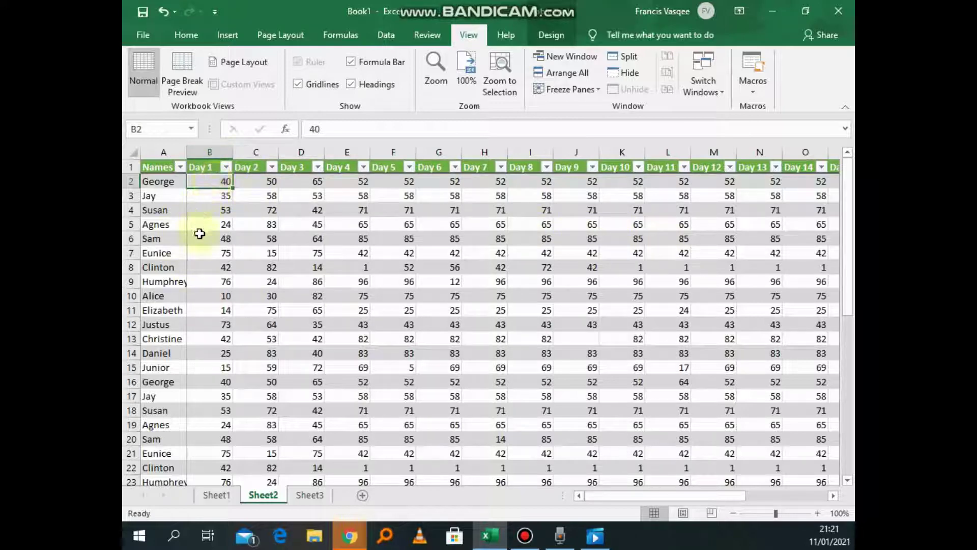
pyautogui.moveTo(676, 495); pyautogui.dragTo(641, 497)
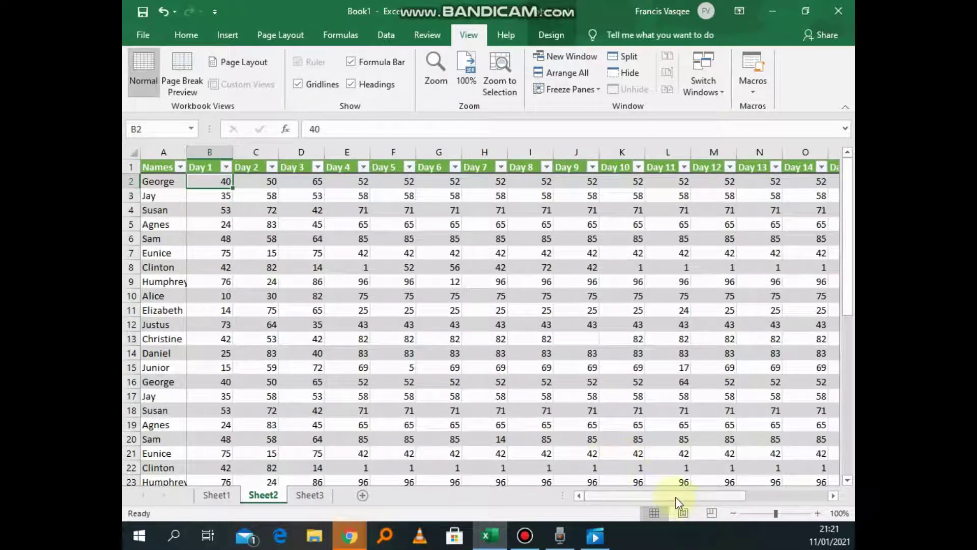
pyautogui.moveTo(676, 497); pyautogui.dragTo(803, 499)
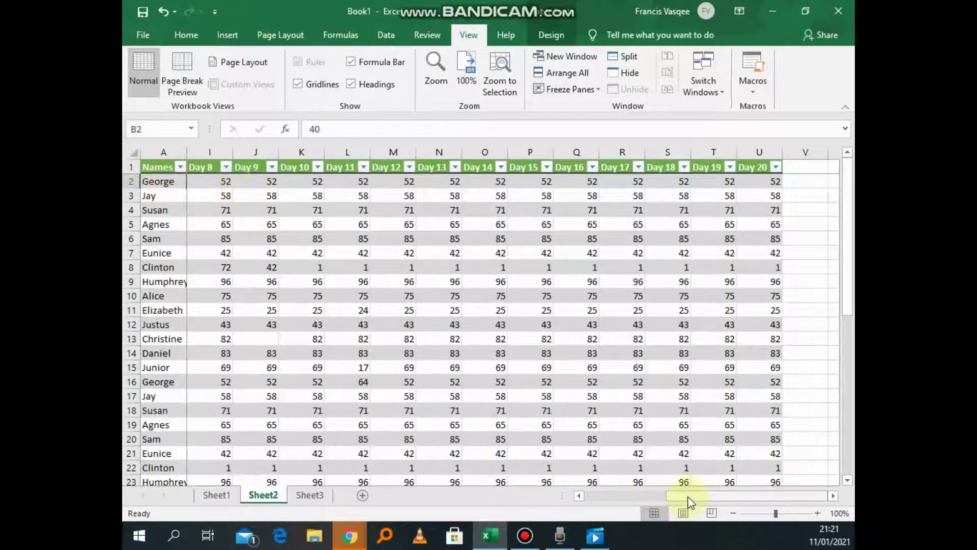
pyautogui.moveTo(682, 497); pyautogui.dragTo(602, 498)
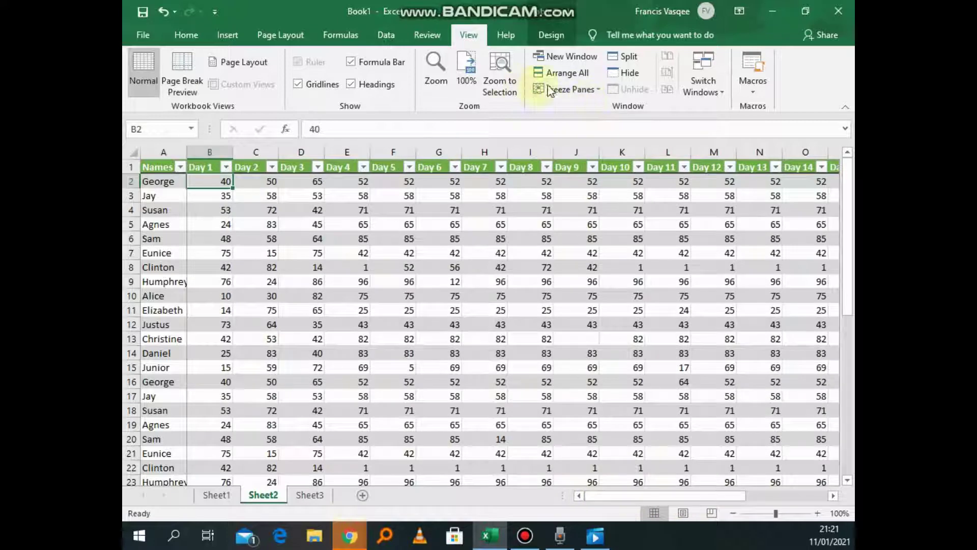
# Step: Unfreeze the panes and check how the Names column behaves when viewing the last day columns
pyautogui.click(595, 89)
pyautogui.click(595, 105)
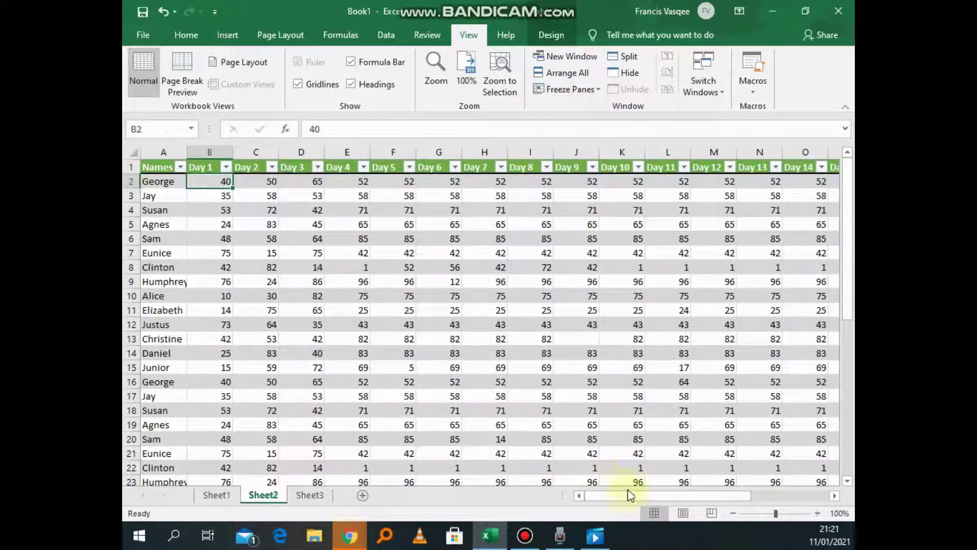
pyautogui.moveTo(629, 495); pyautogui.dragTo(749, 497)
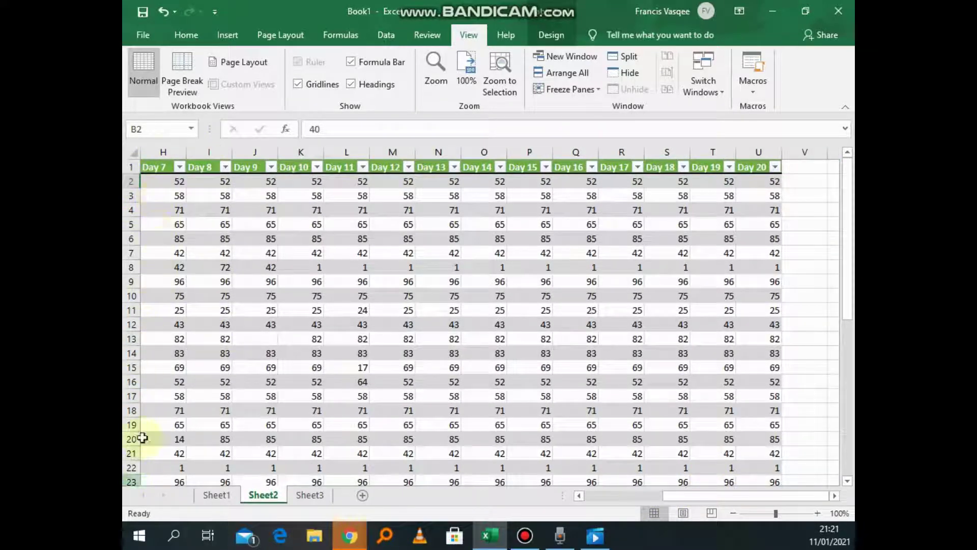
pyautogui.moveTo(670, 497); pyautogui.dragTo(582, 497)
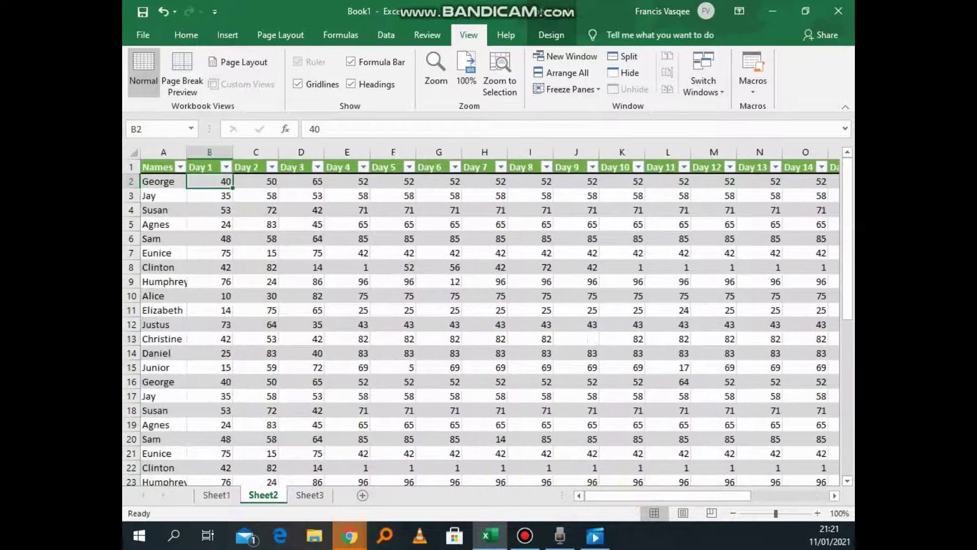
# Step: Freeze the panes at cell B2 again and check the Names column beside the Day 20 column
pyautogui.click(590, 90)
pyautogui.click(594, 111)
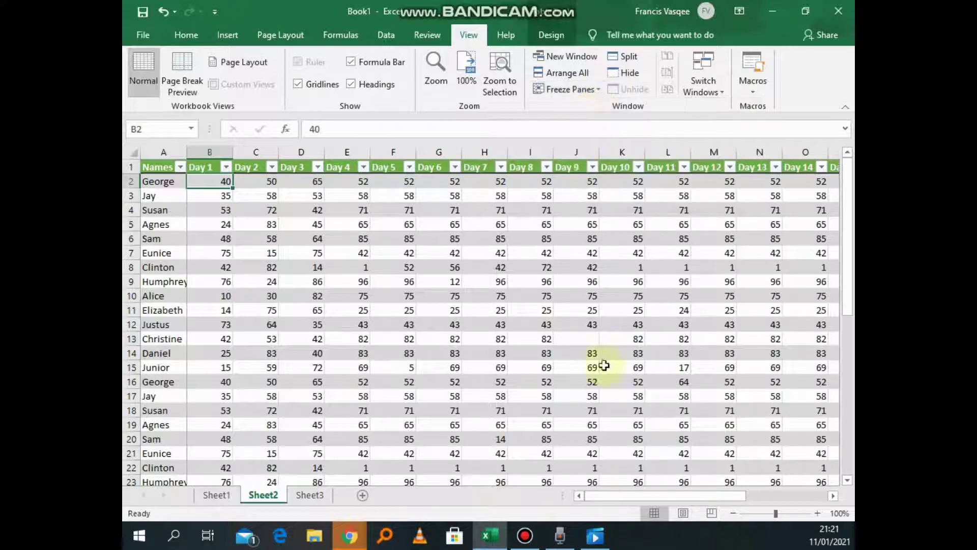
pyautogui.moveTo(647, 495); pyautogui.dragTo(769, 492)
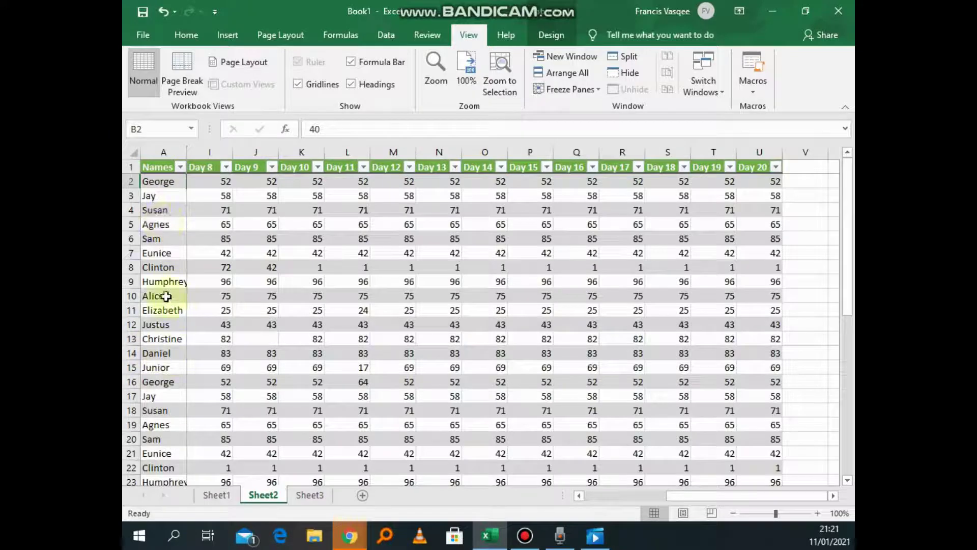
pyautogui.moveTo(677, 496); pyautogui.dragTo(596, 493)
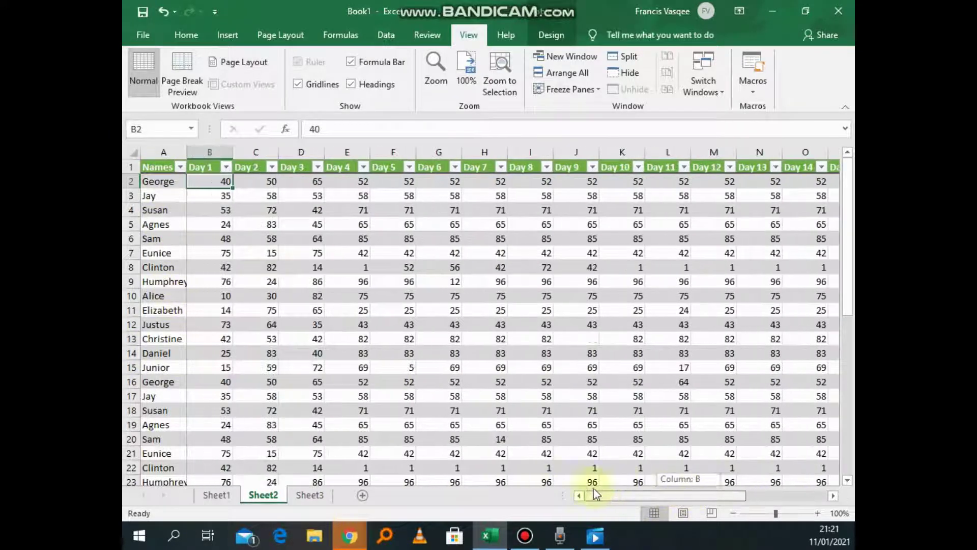
# Step: Unfreeze the panes and freeze them again at cell E5 to lock rows 1 to 4 and columns A to D
pyautogui.click(358, 220)
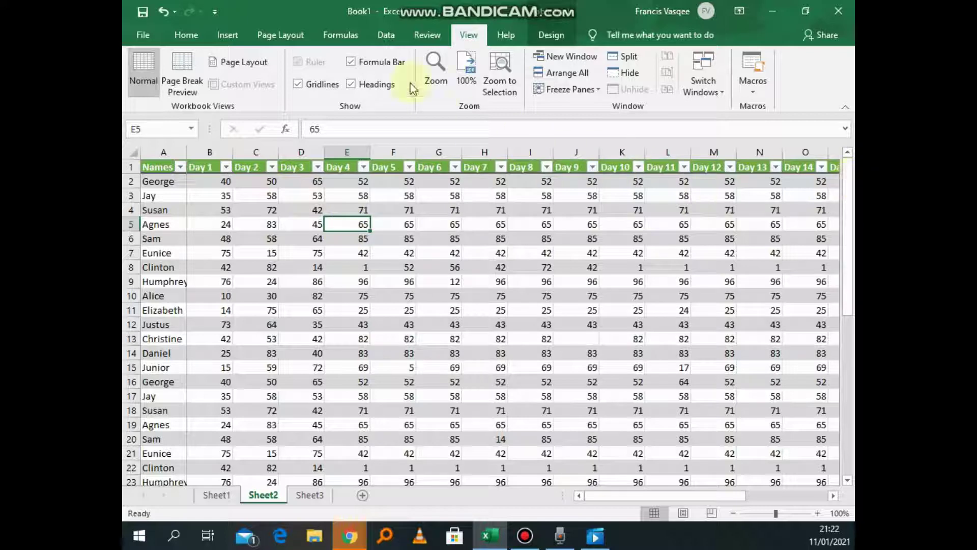
pyautogui.click(600, 91)
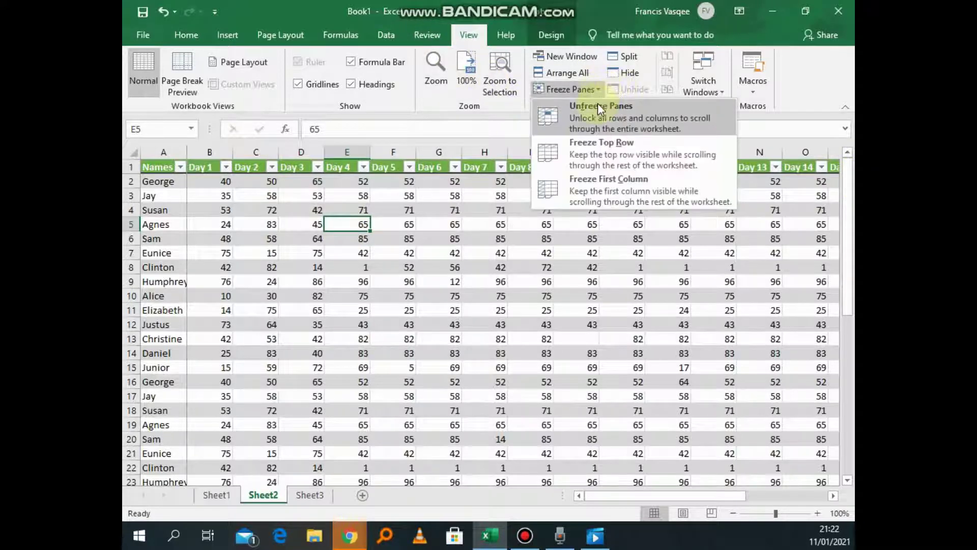
pyautogui.click(597, 104)
pyautogui.click(599, 94)
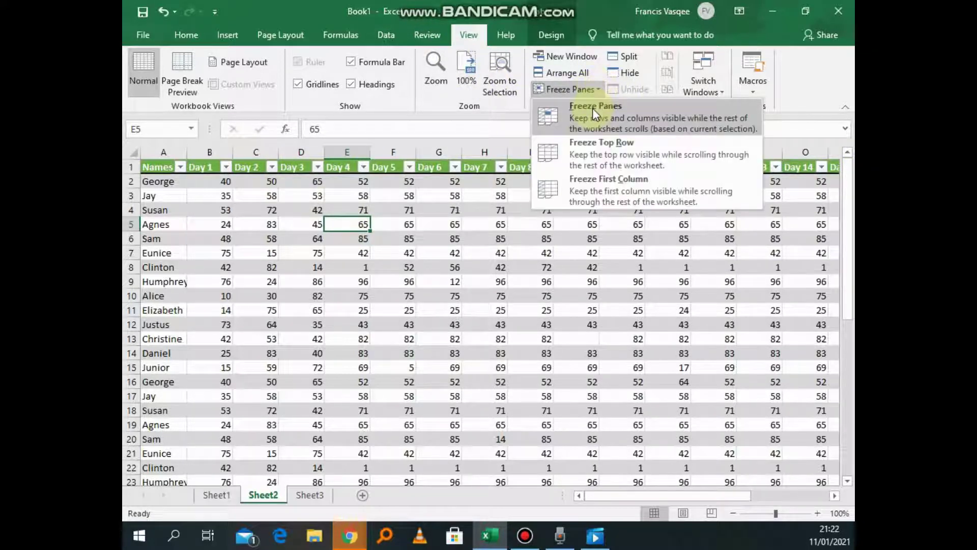
pyautogui.click(570, 168)
pyautogui.moveTo(636, 498)
pyautogui.mouseDown()
pyautogui.moveTo(759, 473)
pyautogui.moveTo(634, 494)
pyautogui.mouseUp()
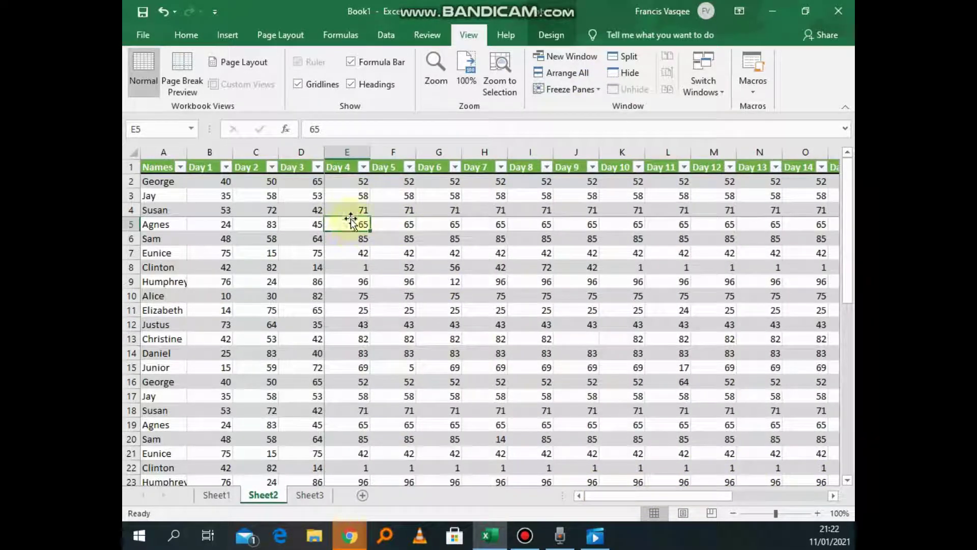
# Step: Check the frozen first four rows and columns A to D against the lowest table rows and the last day columns
pyautogui.scroll(-3, 443, 245)
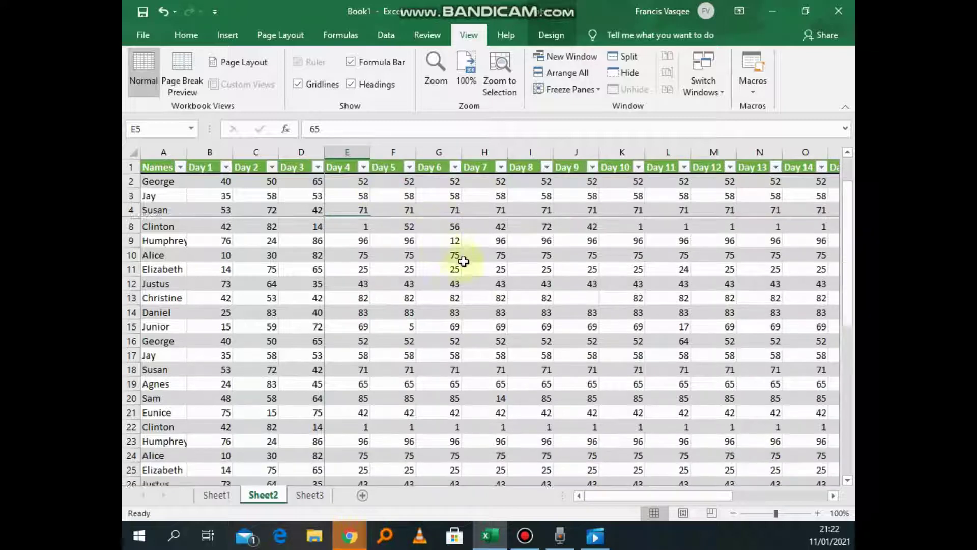
pyautogui.scroll(3, 364, 239)
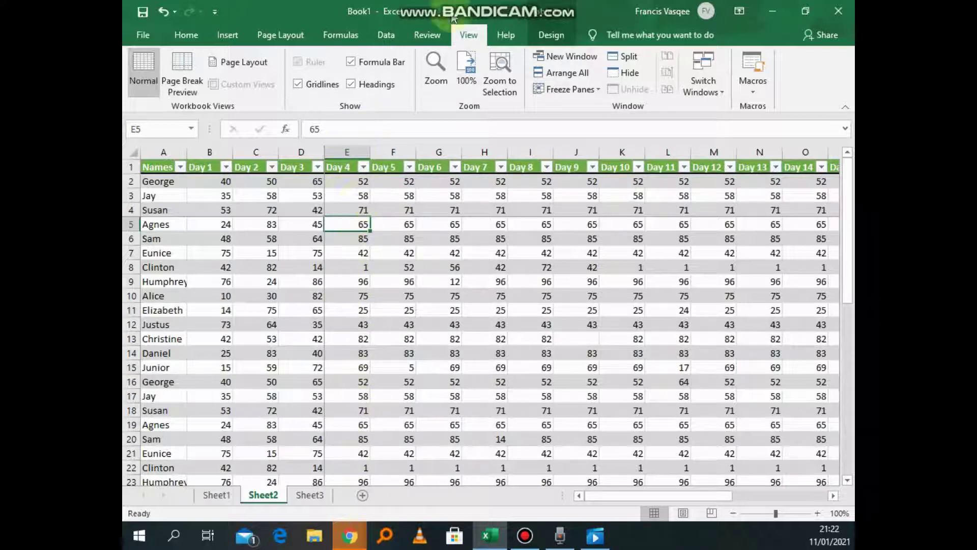
pyautogui.scroll(-2, 372, 283)
pyautogui.scroll(-8, 397, 256)
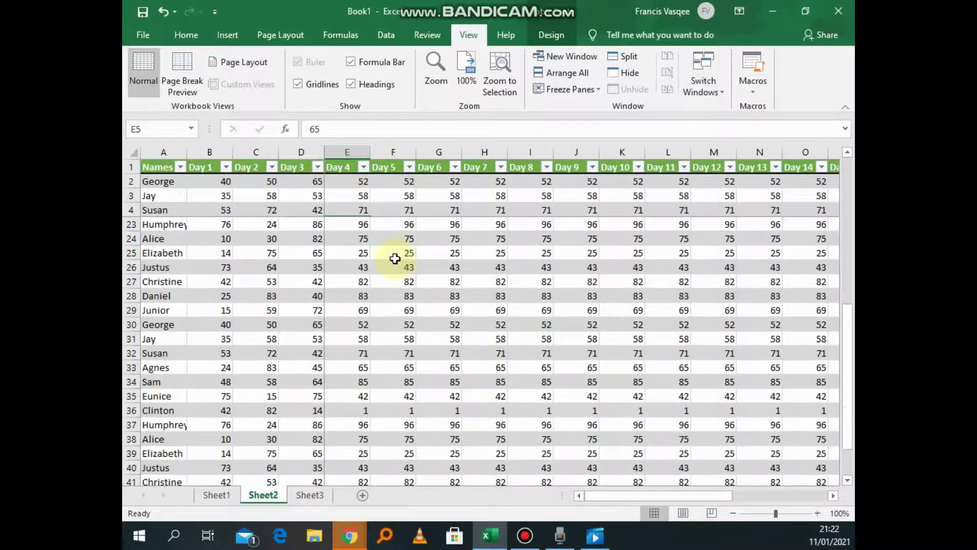
pyautogui.scroll(-3, 393, 261)
pyautogui.scroll(13, 405, 273)
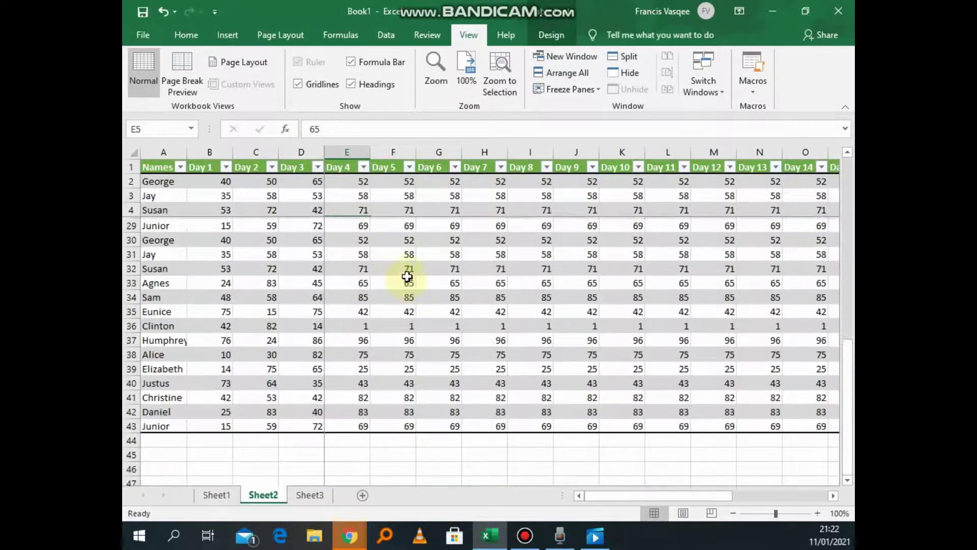
pyautogui.moveTo(714, 493); pyautogui.dragTo(834, 499)
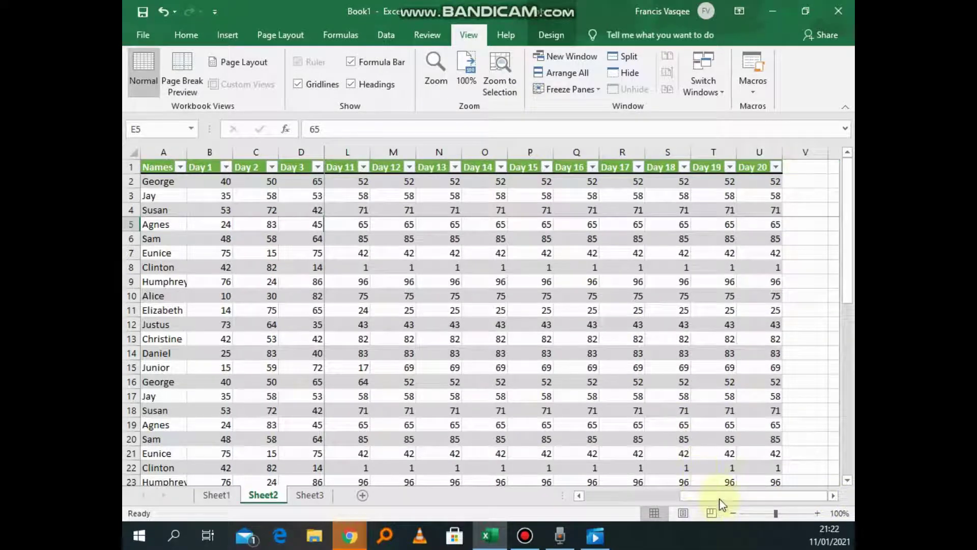
pyautogui.moveTo(726, 498); pyautogui.dragTo(611, 492)
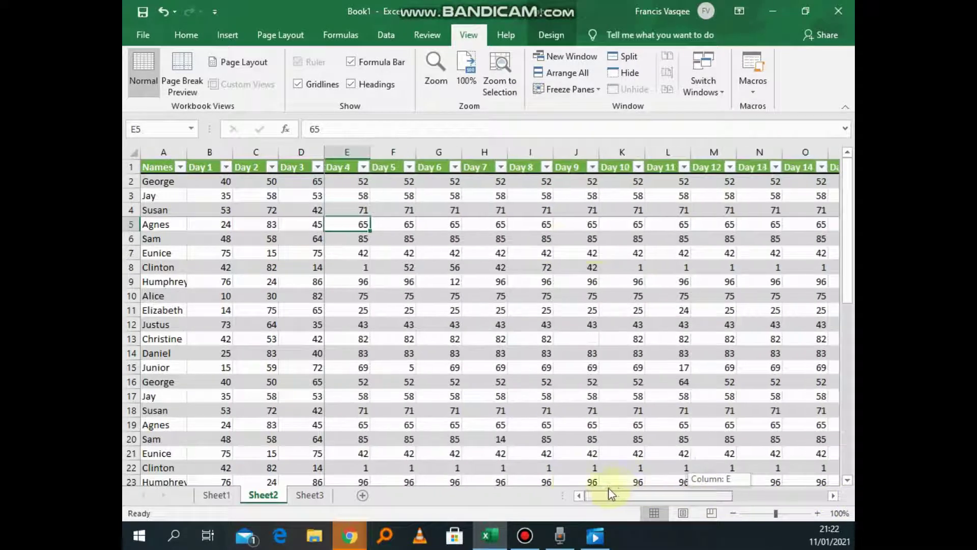
# Step: Replace the freeze at E5 with a frozen top row and check the header row against the rows below the table
pyautogui.click(600, 88)
pyautogui.click(600, 111)
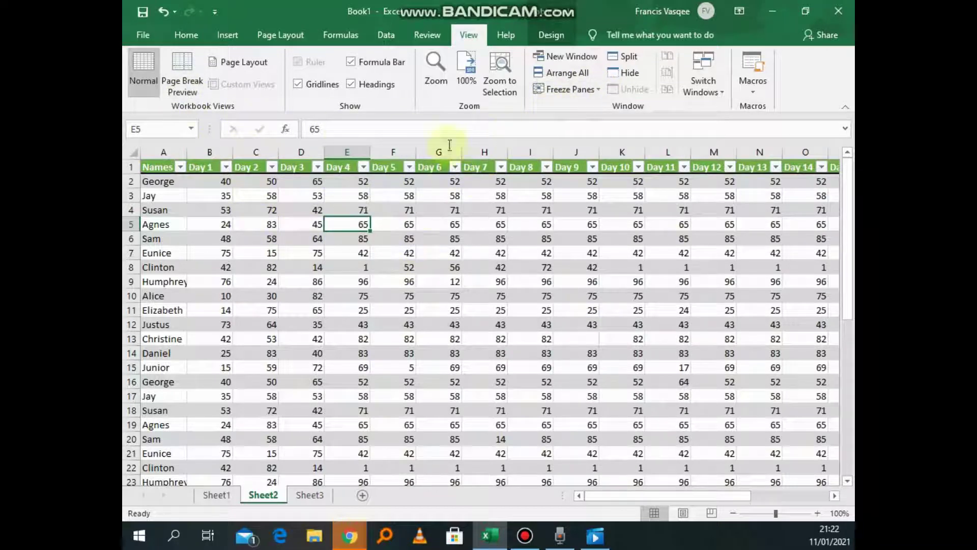
pyautogui.click(298, 283)
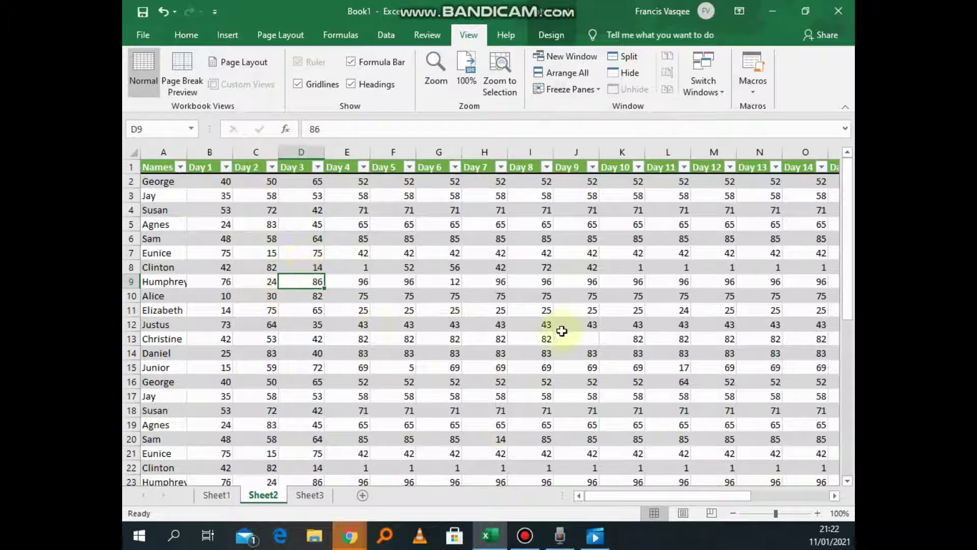
pyautogui.click(596, 92)
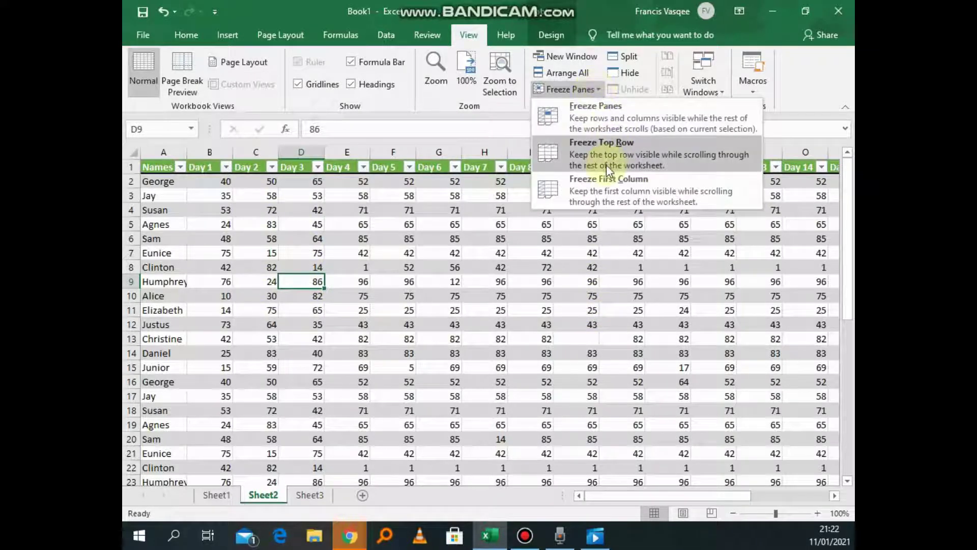
pyautogui.click(597, 148)
pyautogui.scroll(-18, 410, 311)
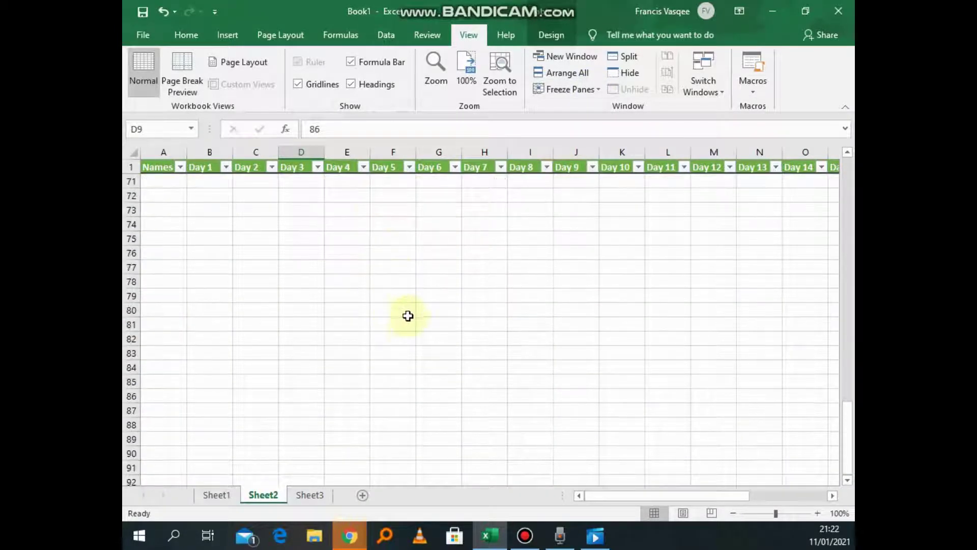
pyautogui.scroll(18, 407, 314)
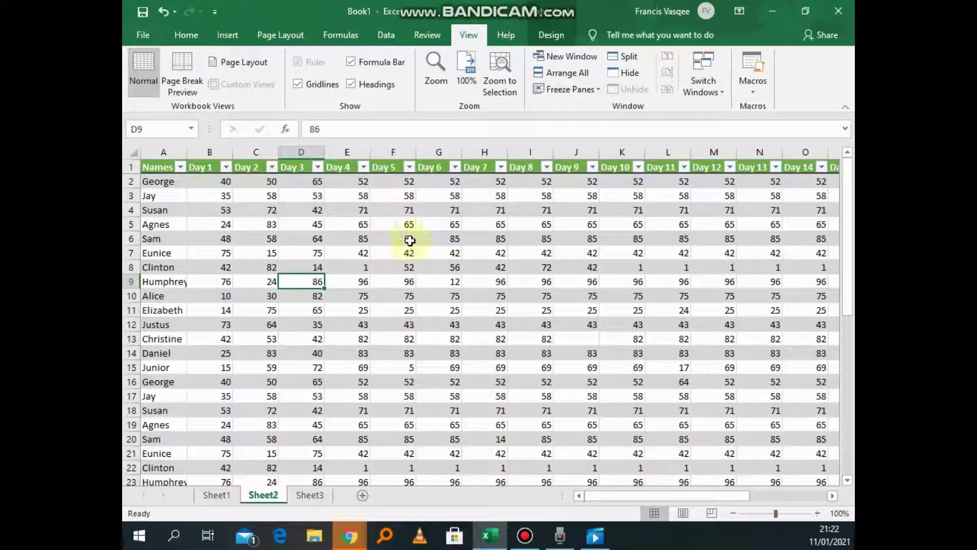
# Step: Switch the freeze to the first column only and check the Names column against the day columns
pyautogui.click(596, 90)
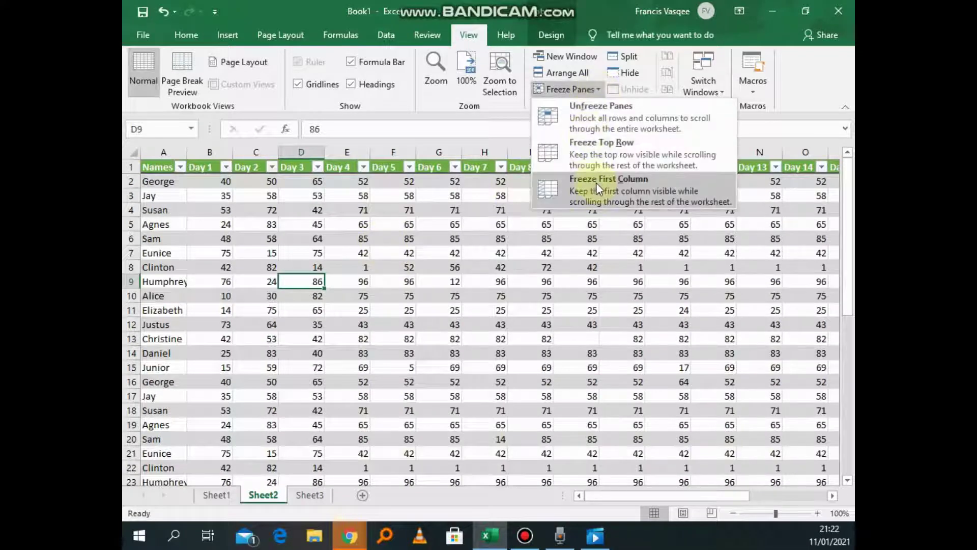
pyautogui.click(597, 182)
pyautogui.moveTo(651, 496); pyautogui.dragTo(593, 485)
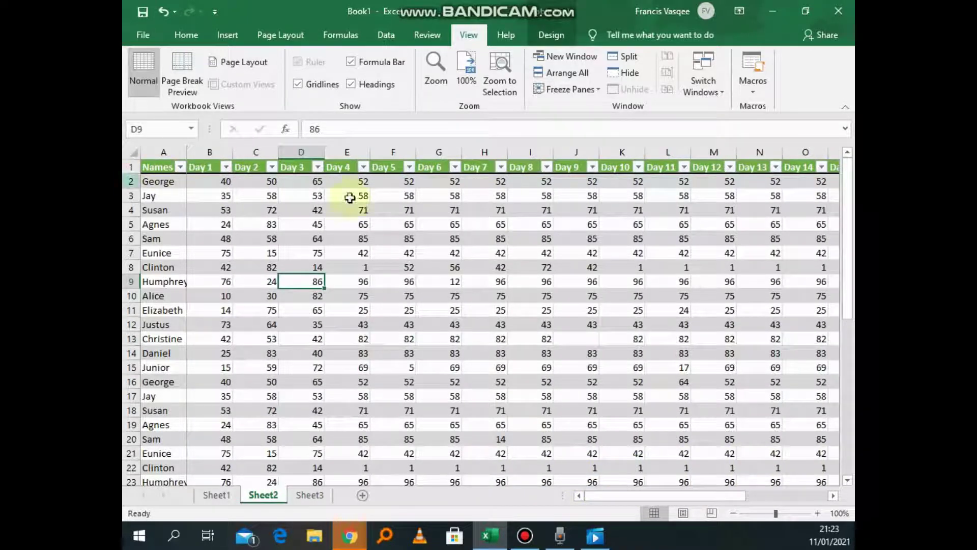
# Step: Insert a new table column before the Names column
pyautogui.rightClick(153, 214)
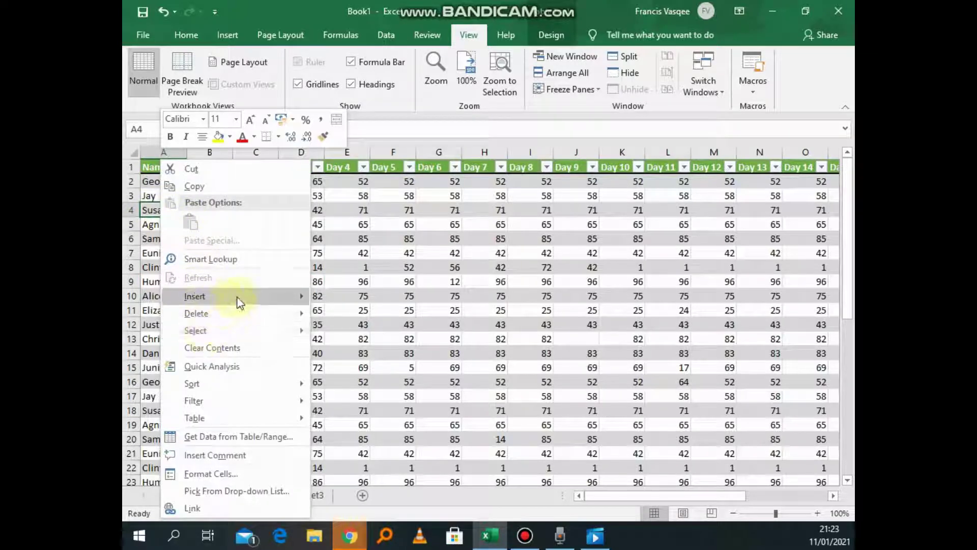
pyautogui.moveTo(280, 295)
pyautogui.click(349, 297)
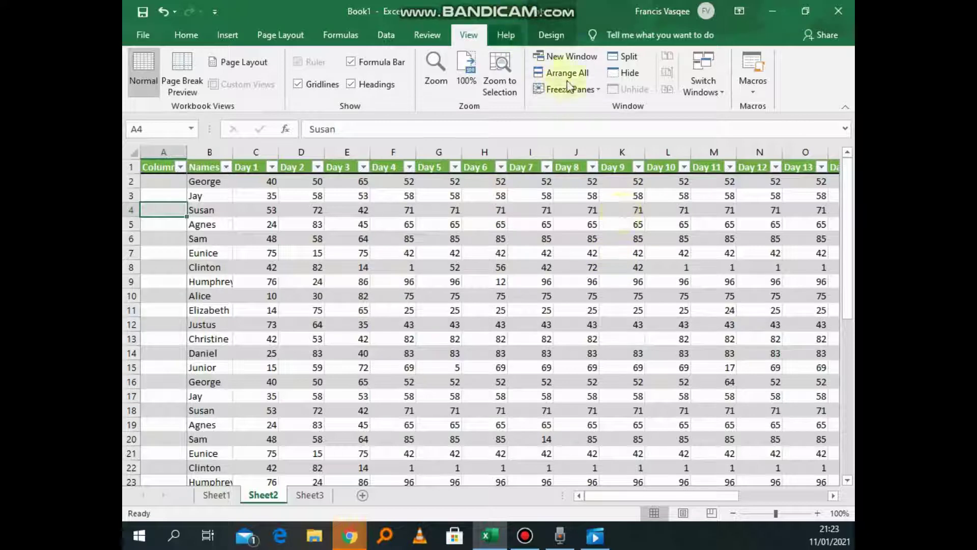
# Step: Unfreeze the panes, freeze the first column again, and check how the Names column in column B behaves
pyautogui.click(595, 89)
pyautogui.click(590, 91)
pyautogui.click(590, 91)
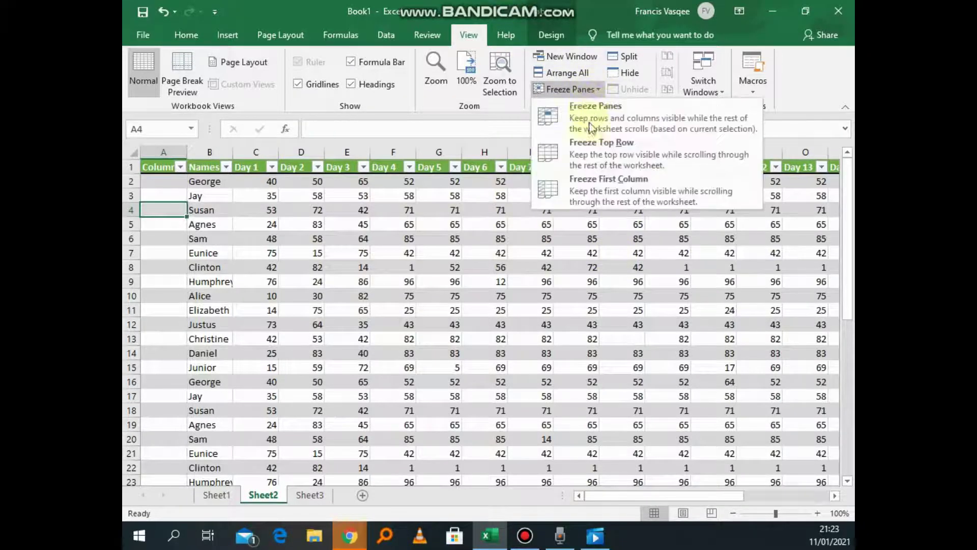
pyautogui.click(608, 189)
pyautogui.moveTo(625, 496); pyautogui.dragTo(382, 442)
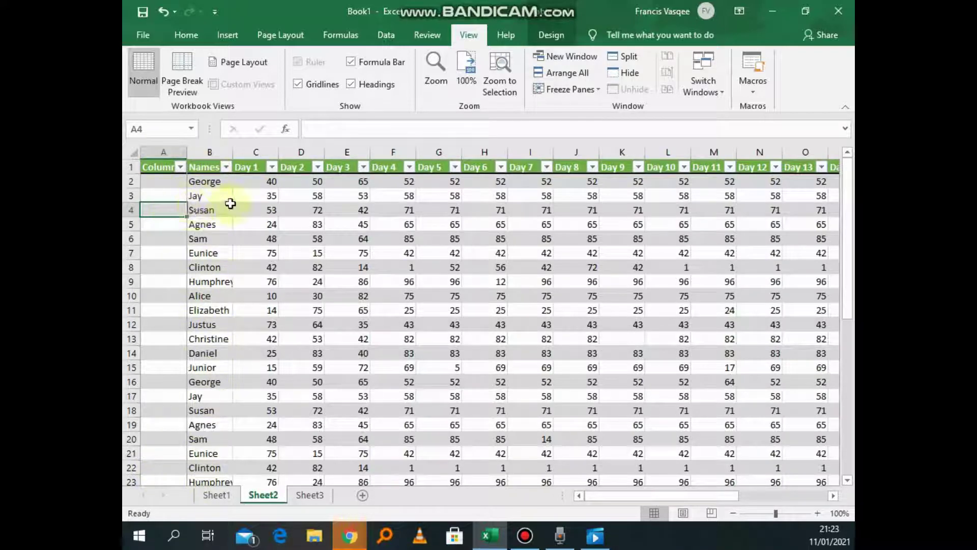
# Step: Replace the first-column freeze with panes frozen at cell C3 and check columns A and B against the day columns
pyautogui.click(248, 195)
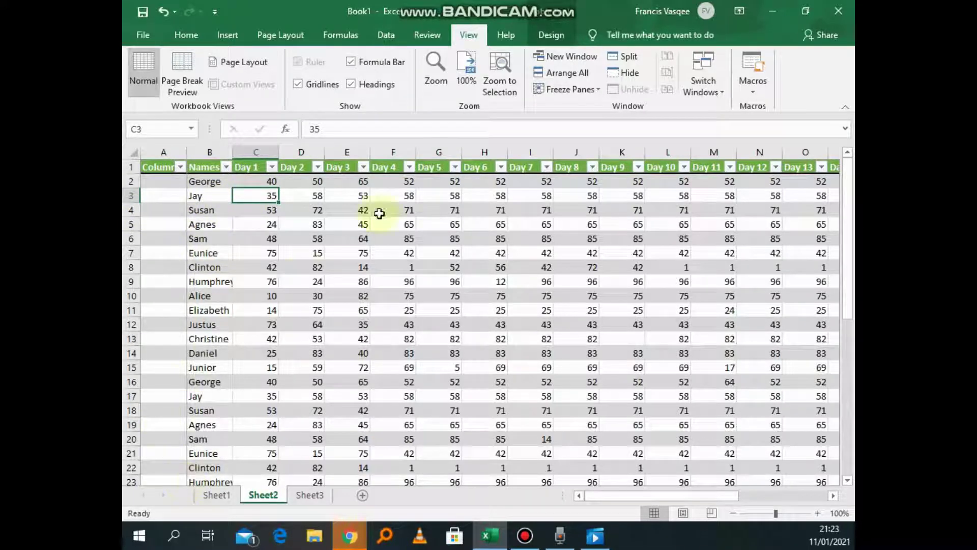
pyautogui.click(580, 90)
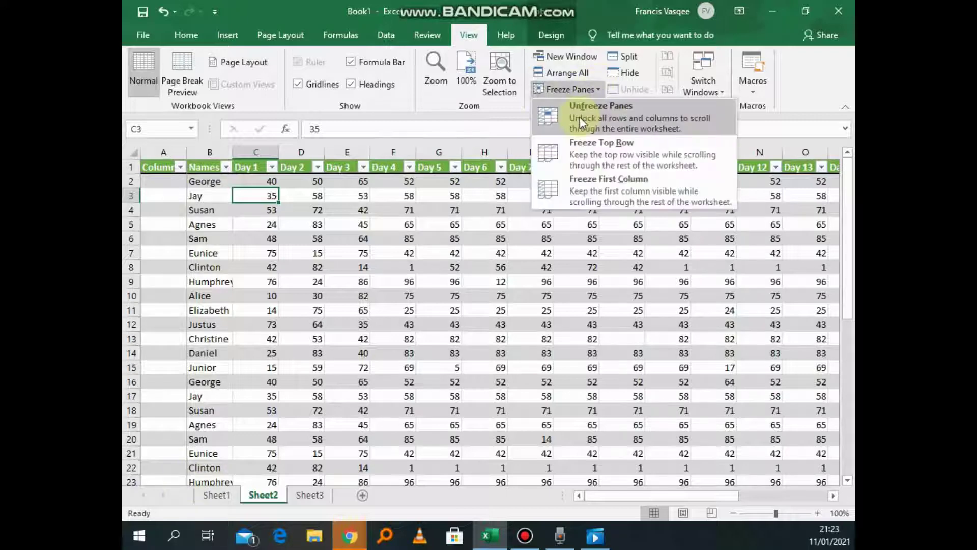
pyautogui.click(573, 138)
pyautogui.click(584, 90)
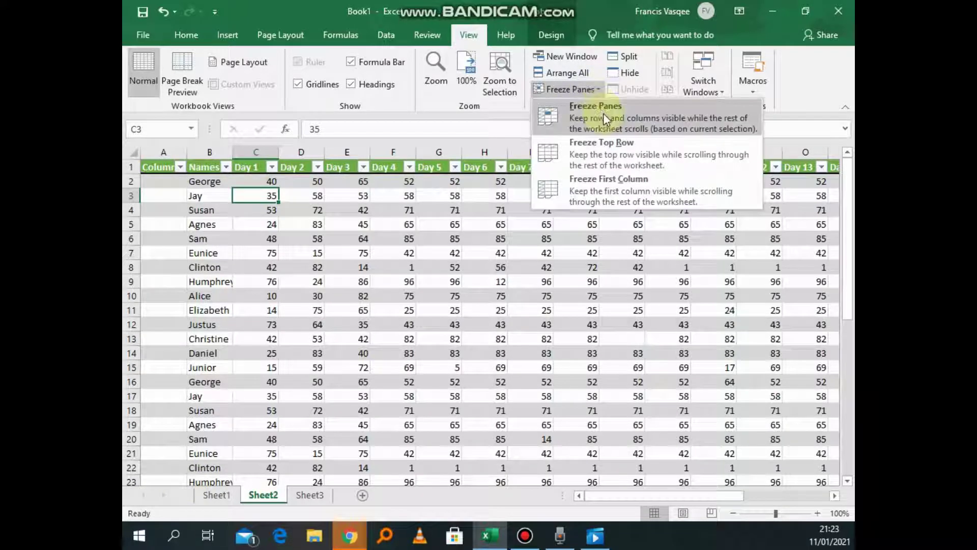
pyautogui.click(603, 118)
pyautogui.moveTo(660, 495)
pyautogui.mouseDown()
pyautogui.moveTo(651, 496)
pyautogui.moveTo(778, 494)
pyautogui.moveTo(735, 497)
pyautogui.moveTo(665, 496)
pyautogui.moveTo(787, 486)
pyautogui.moveTo(763, 498)
pyautogui.moveTo(658, 495)
pyautogui.mouseUp()
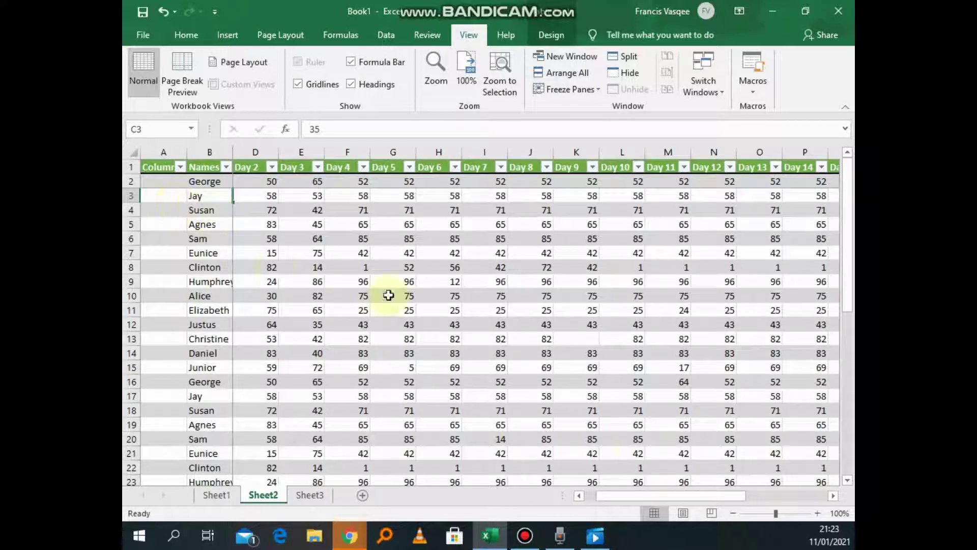
pyautogui.moveTo(646, 495); pyautogui.dragTo(593, 486)
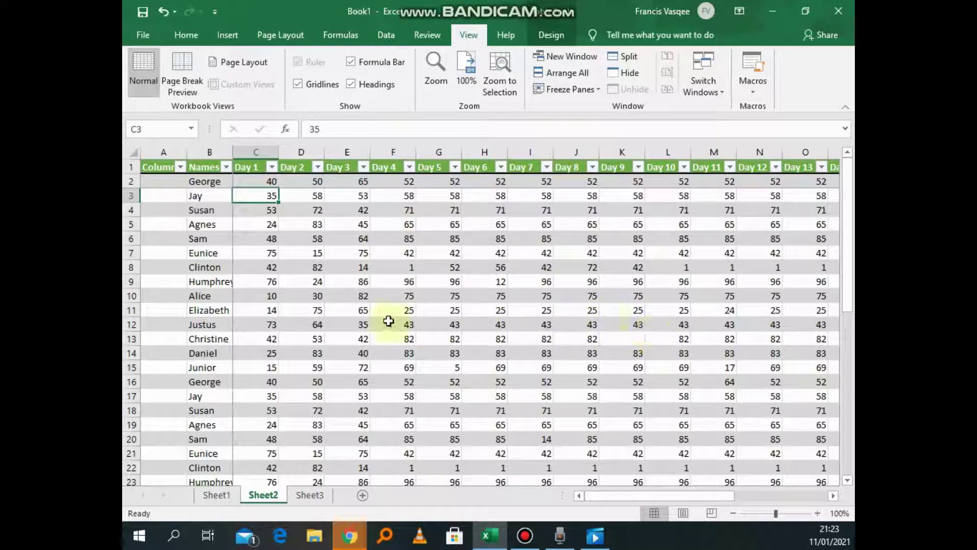
# Step: Examine the frozen top two rows and columns A and B against the lowest table rows and the Day 9 to Day 20 columns
pyautogui.scroll(-10, 593, 359)
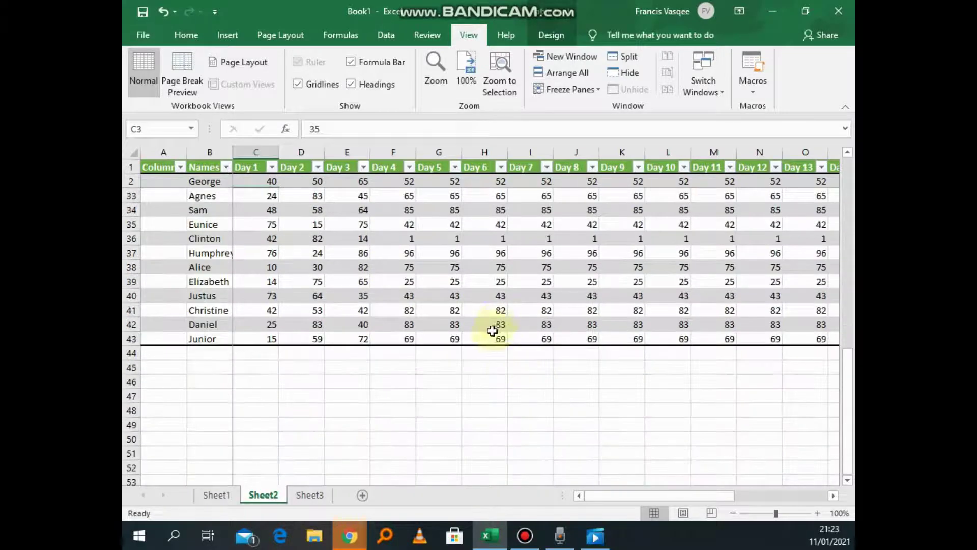
pyautogui.scroll(-5, 493, 325)
pyautogui.scroll(5, 493, 316)
pyautogui.scroll(-1, 458, 295)
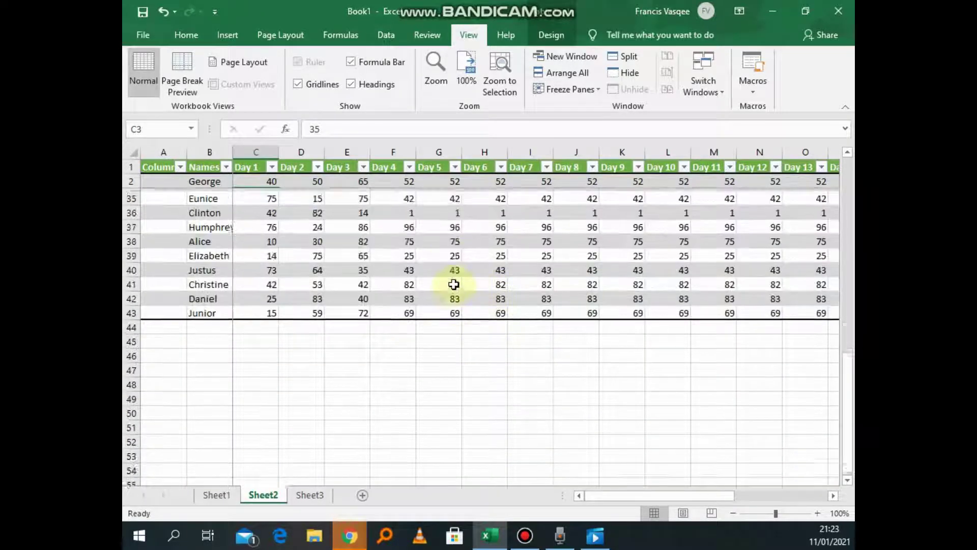
pyautogui.scroll(-3, 454, 284)
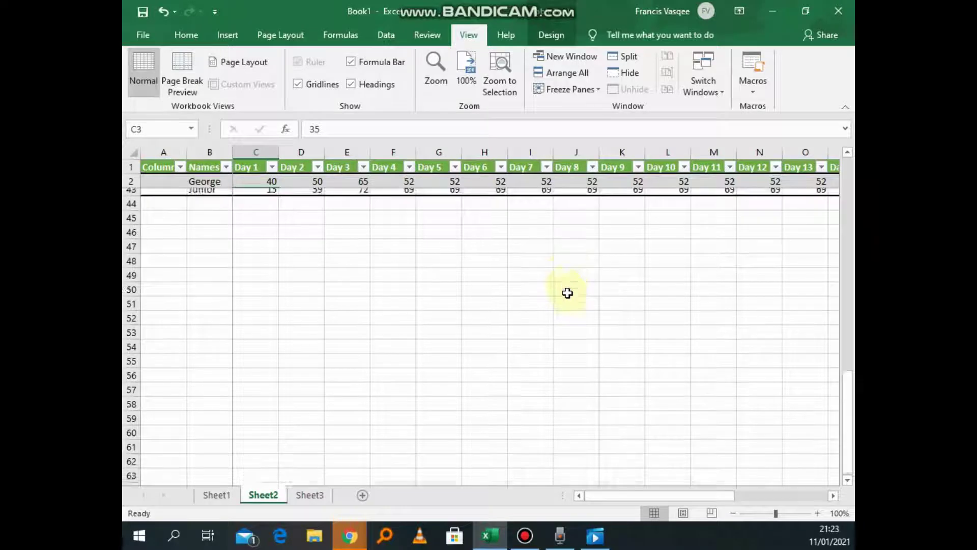
pyautogui.scroll(1, 567, 291)
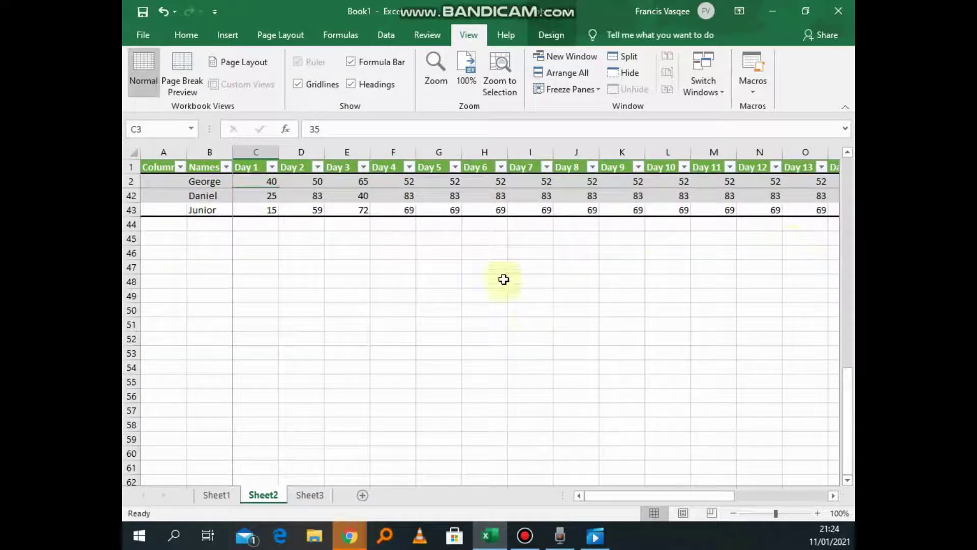
pyautogui.moveTo(639, 496); pyautogui.dragTo(763, 410)
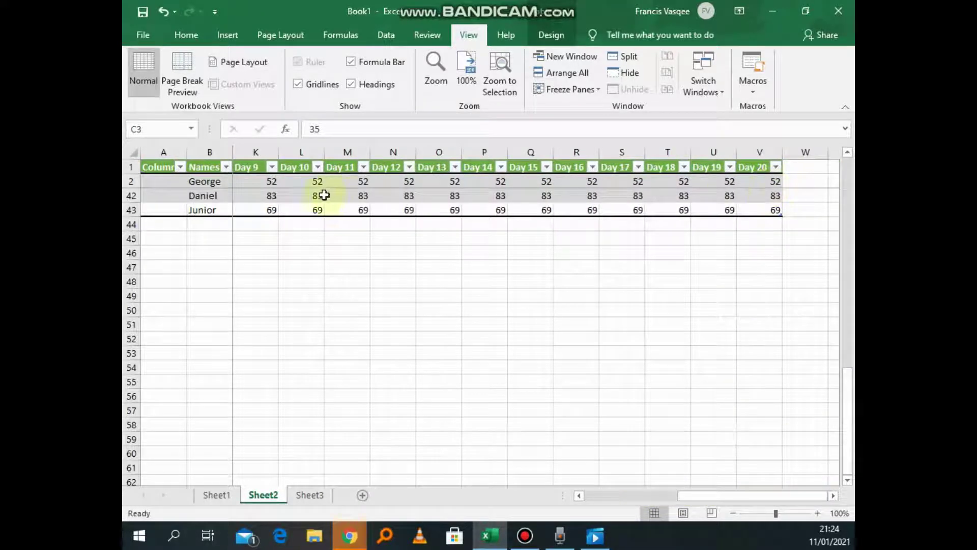
pyautogui.scroll(1, 268, 257)
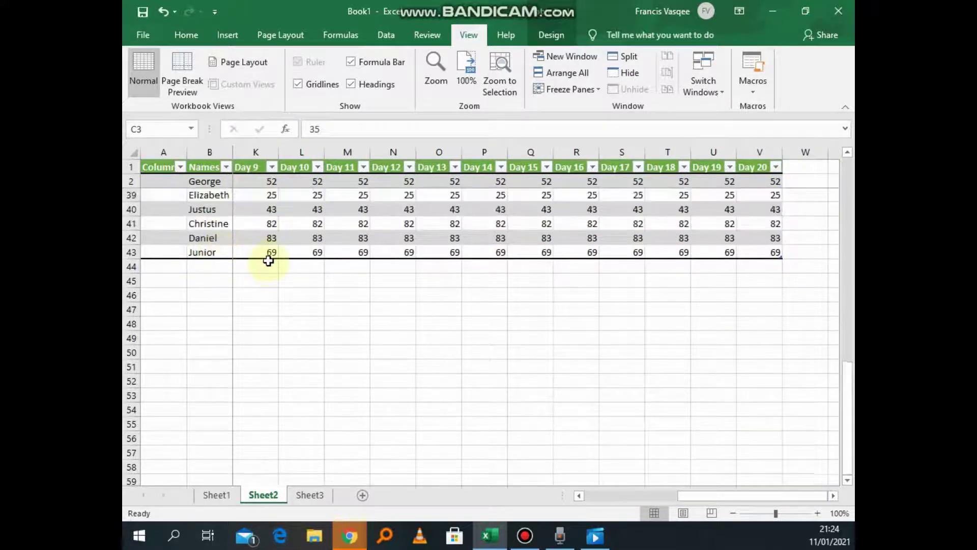
pyautogui.scroll(9, 294, 280)
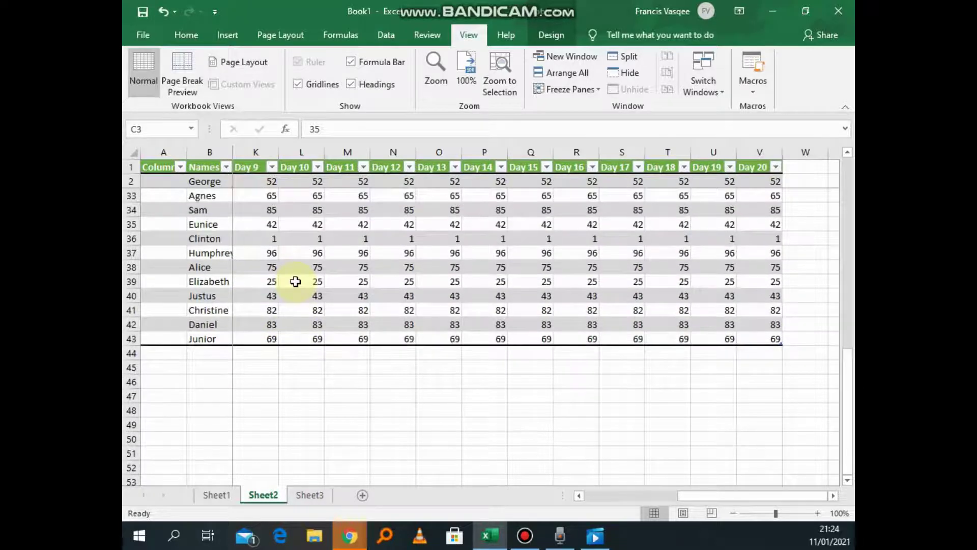
pyautogui.scroll(2, 290, 265)
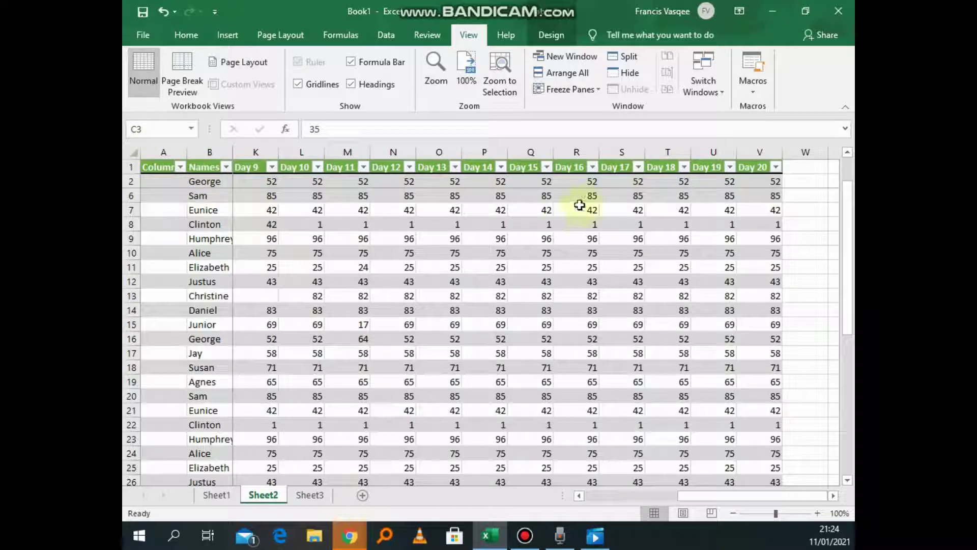
pyautogui.scroll(1, 562, 247)
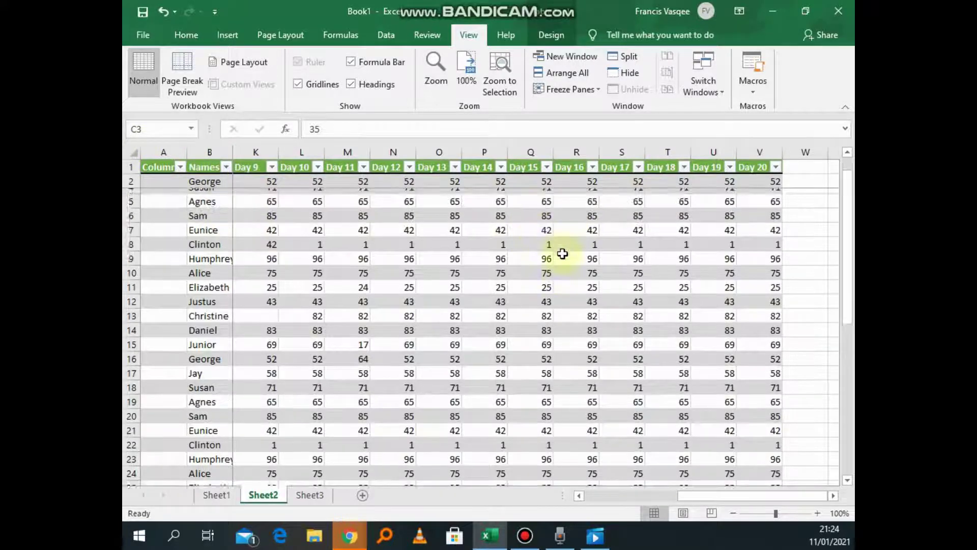
pyautogui.scroll(-2, 486, 288)
pyautogui.scroll(2, 480, 295)
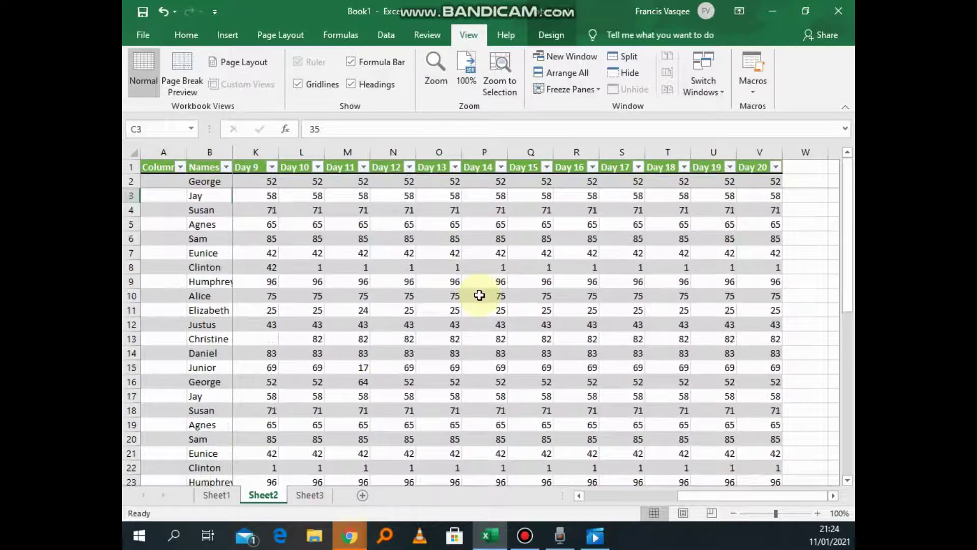